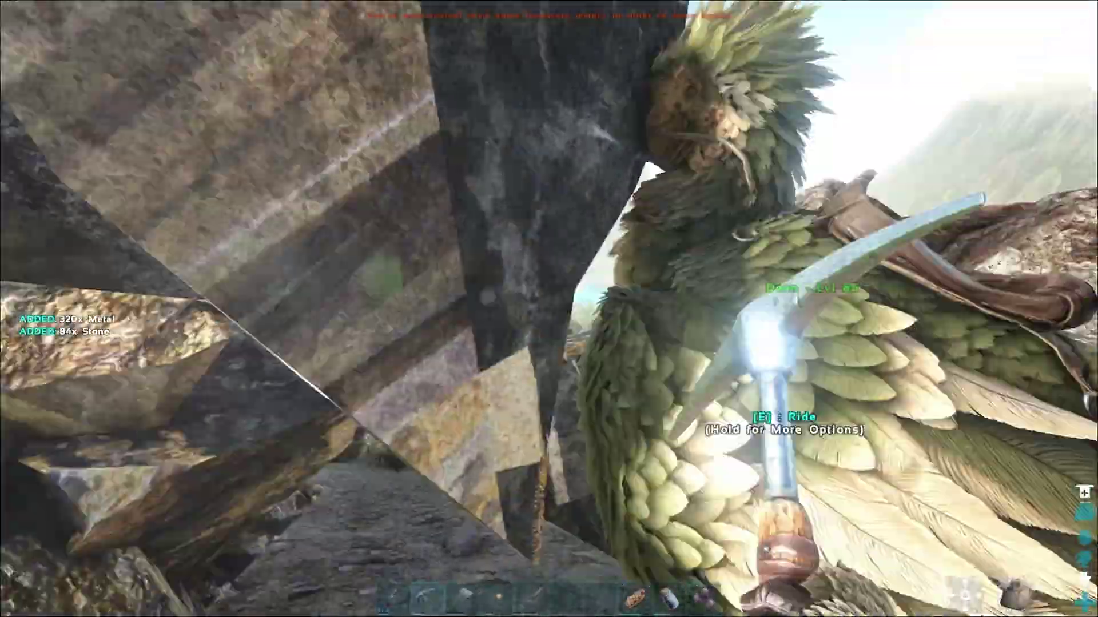
# Drop the 84 stone, give the 320 metal to the Argentavis and level its melee damage
pyautogui.press('i')
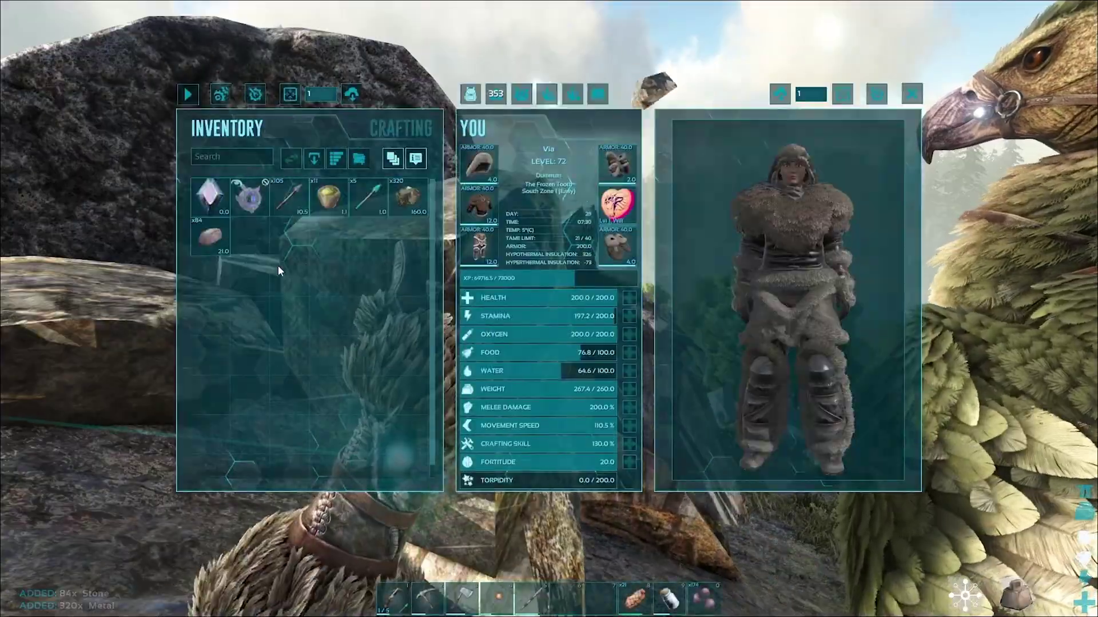
pyautogui.press('o')
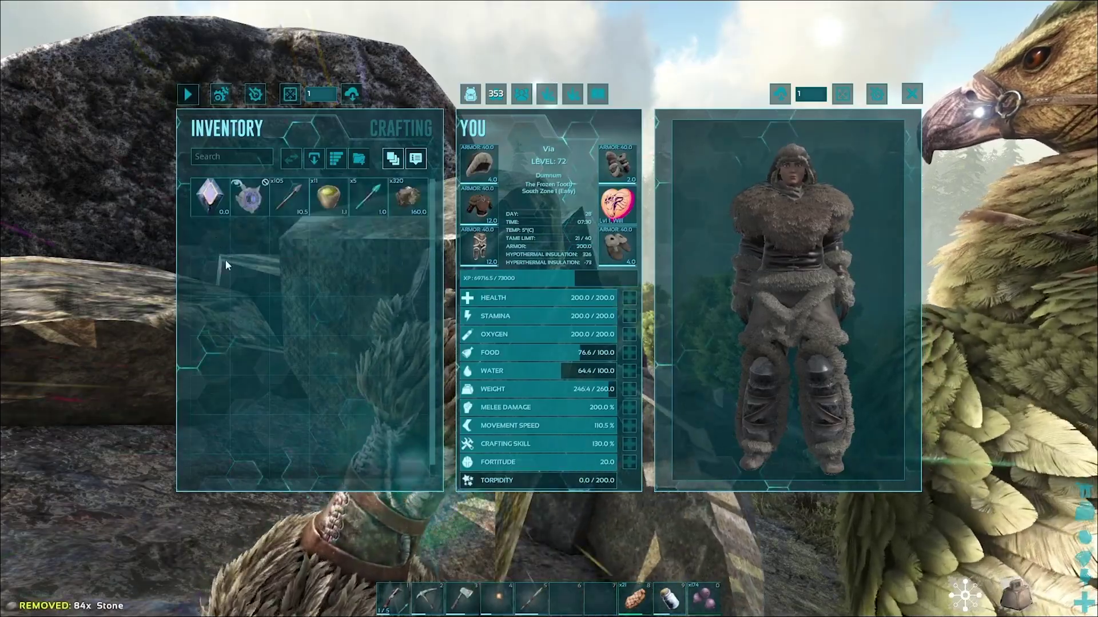
pyautogui.press('i')
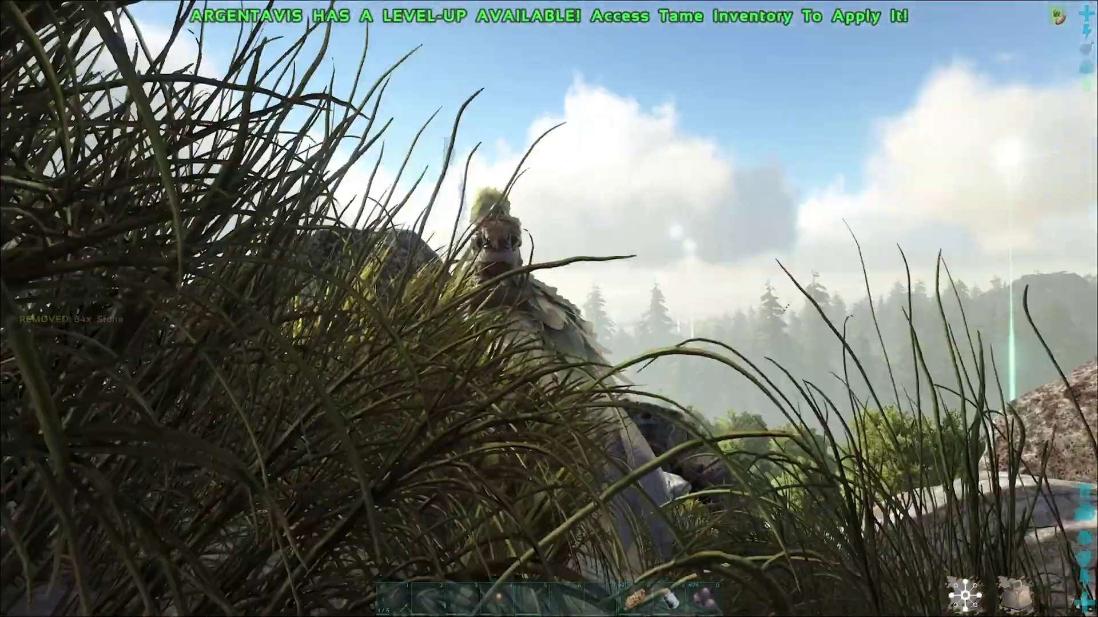
pyautogui.press('f')
pyautogui.press('t')
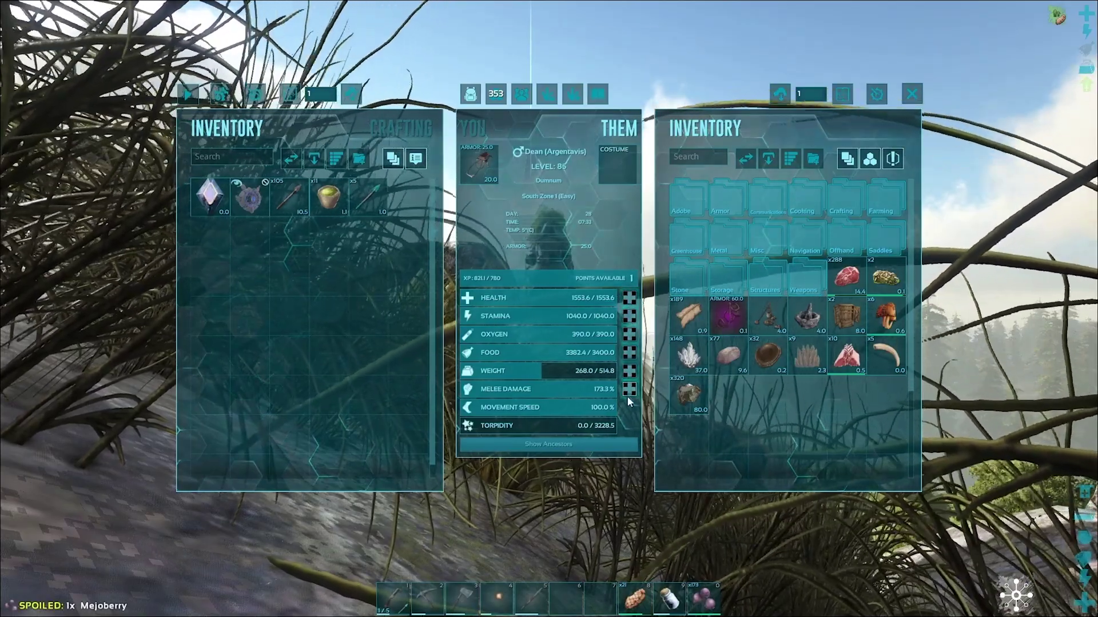
pyautogui.click(628, 391)
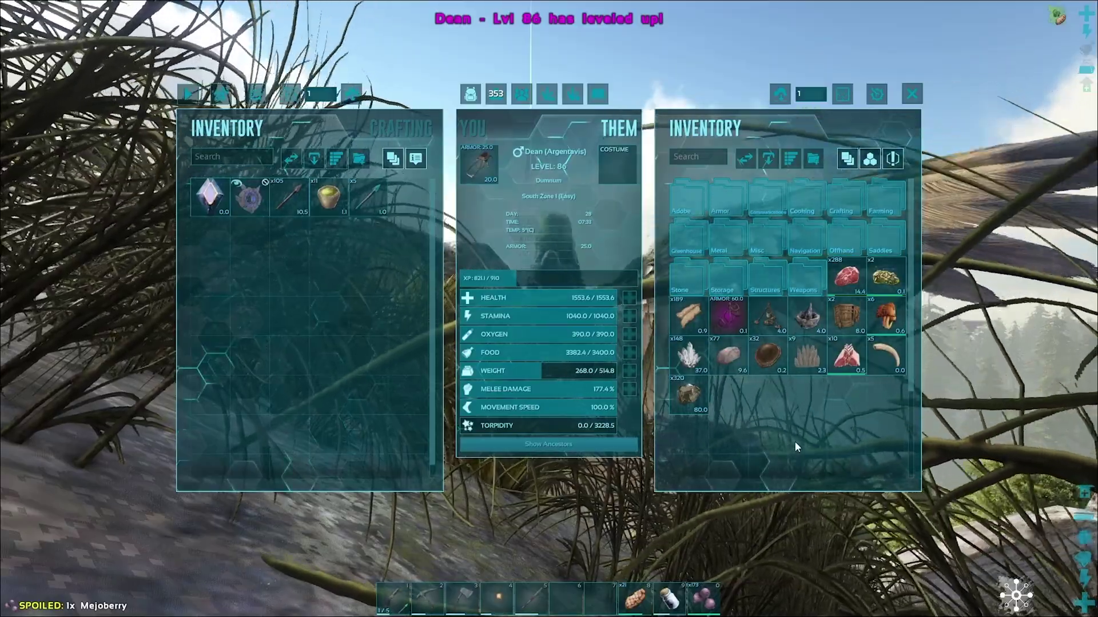
pyautogui.press('Escape')
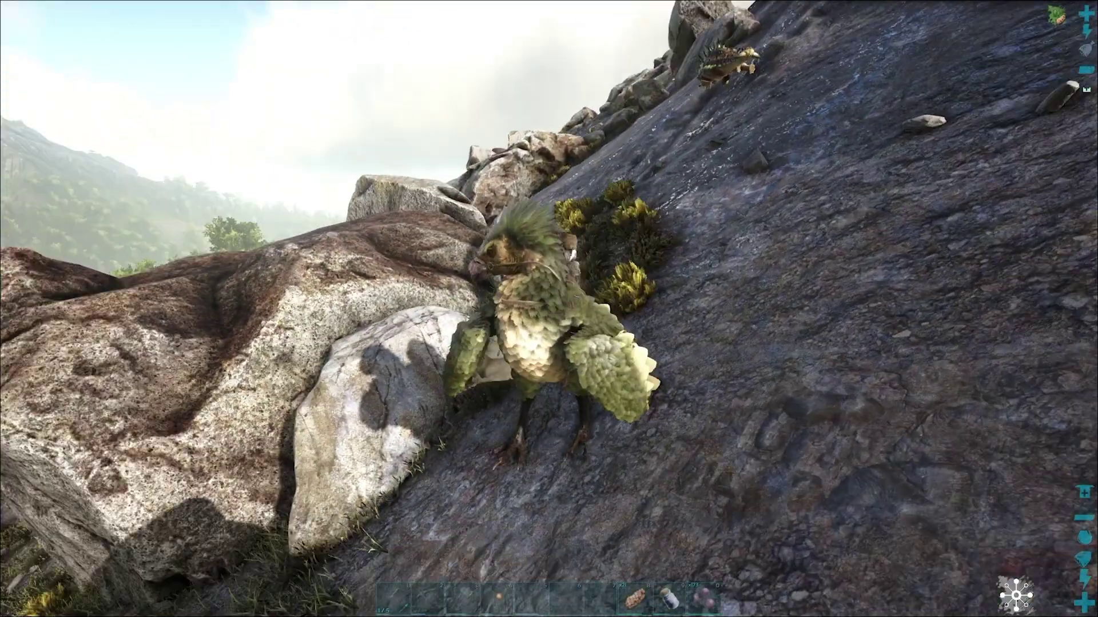
# Fly the Argentavis up the rocky slope, dismount, then walk back and remount it
pyautogui.press('e')
pyautogui.press('space')
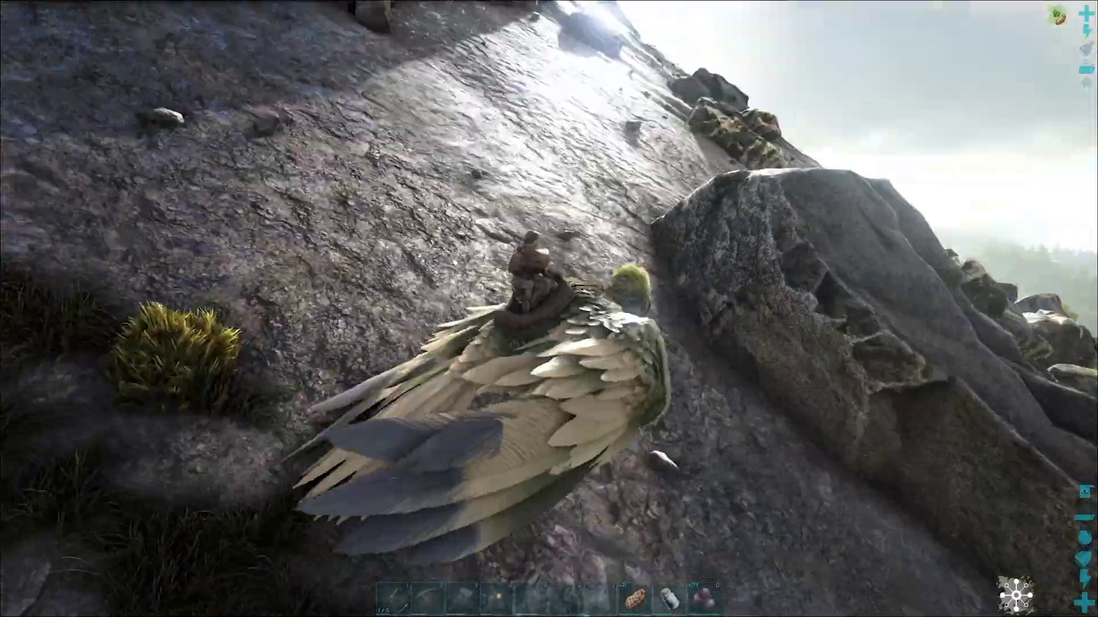
pyautogui.press('w')
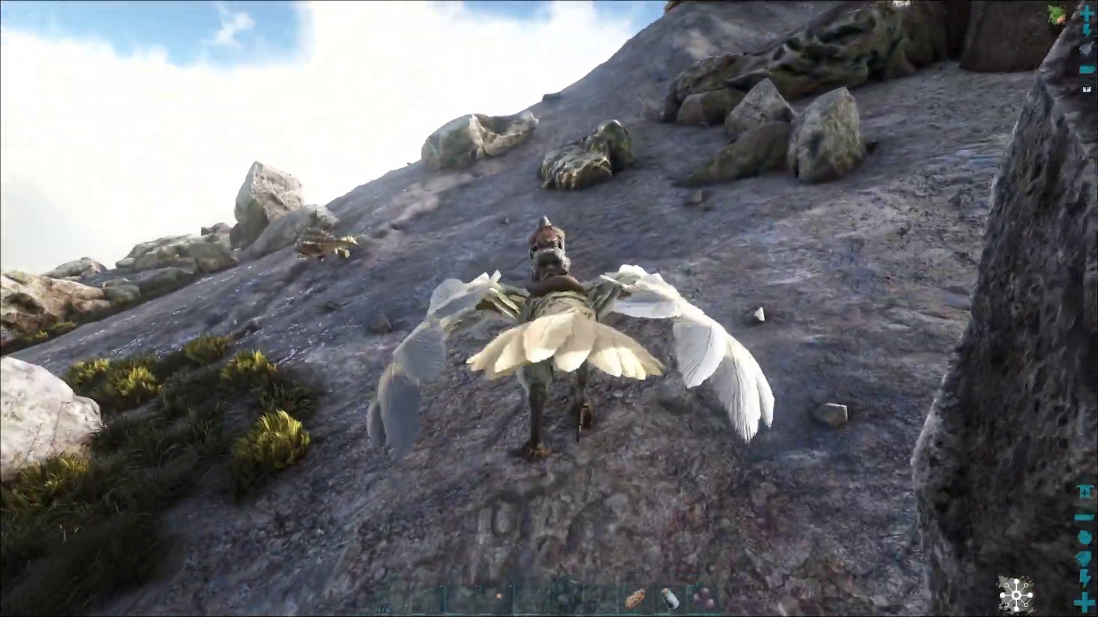
pyautogui.press('e')
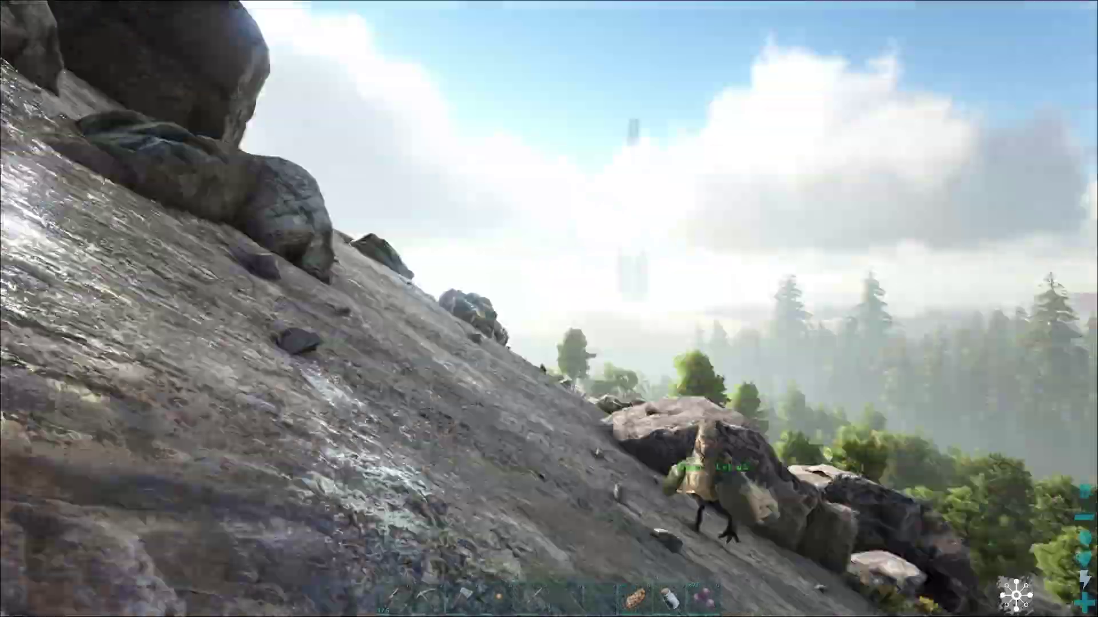
pyautogui.press('w')
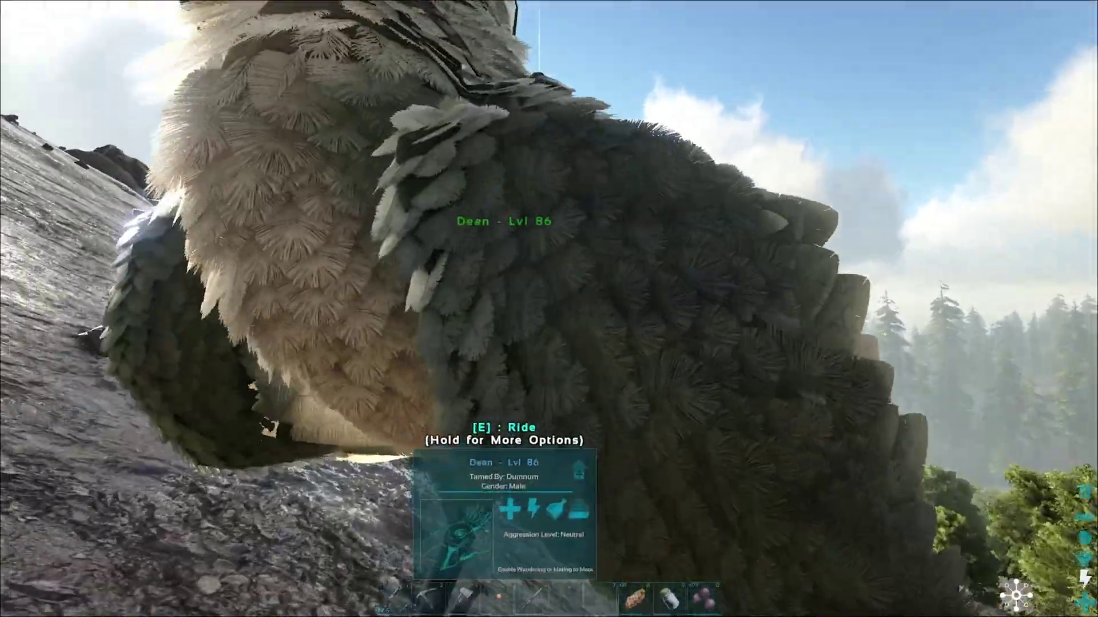
pyautogui.press('e')
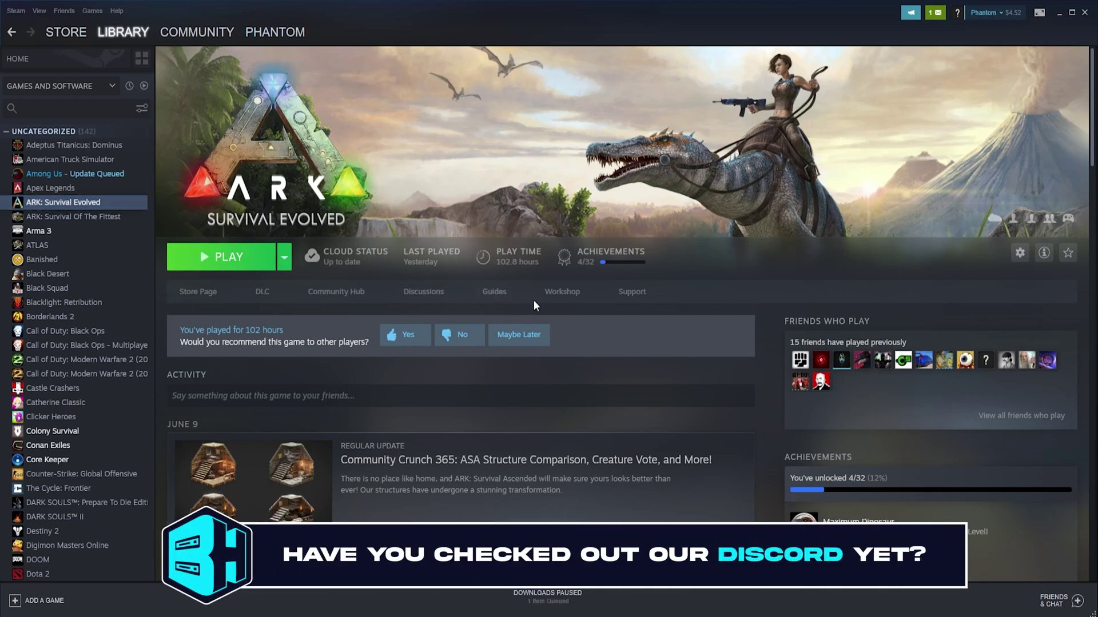
# Find Rhynio Everywhere among all ARK workshop items and subscribe to it
pyautogui.click(576, 298)
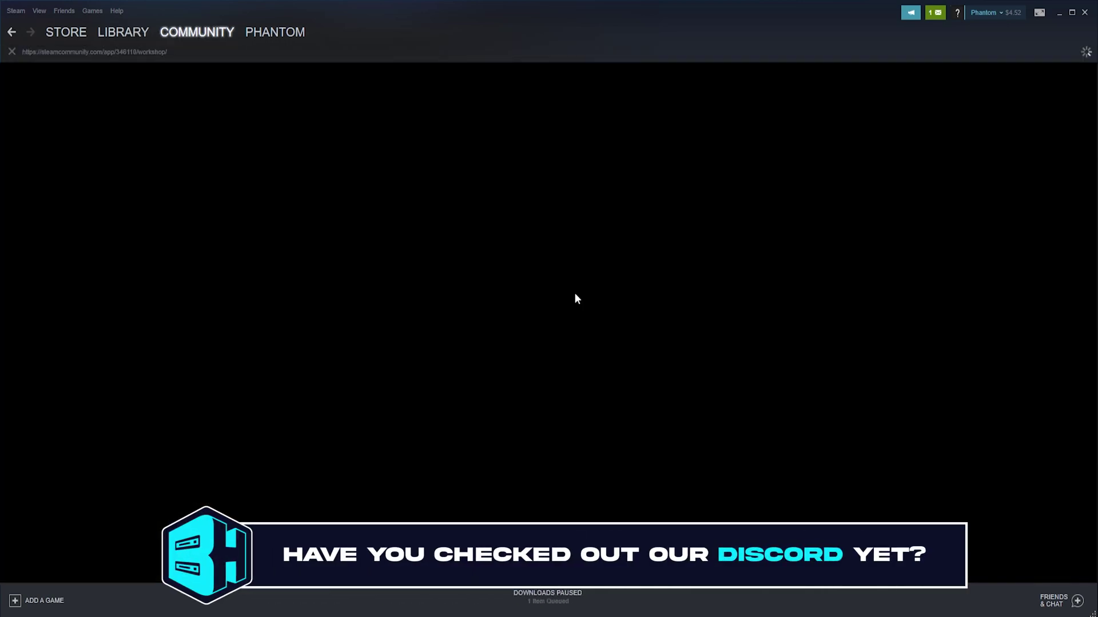
pyautogui.scroll(-9, 576, 300)
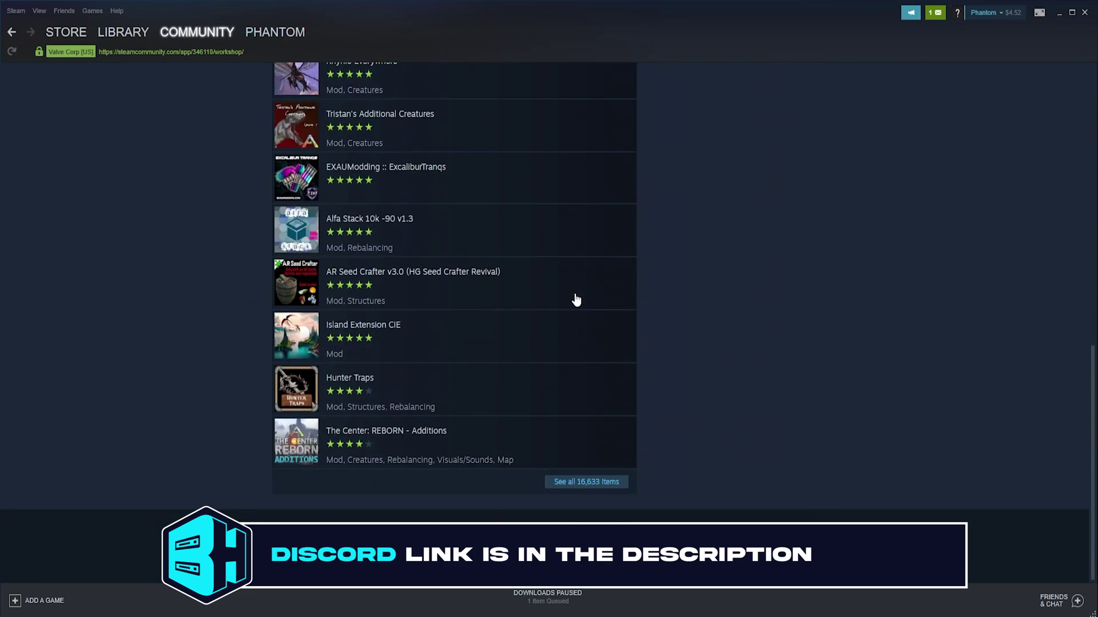
pyautogui.click(586, 482)
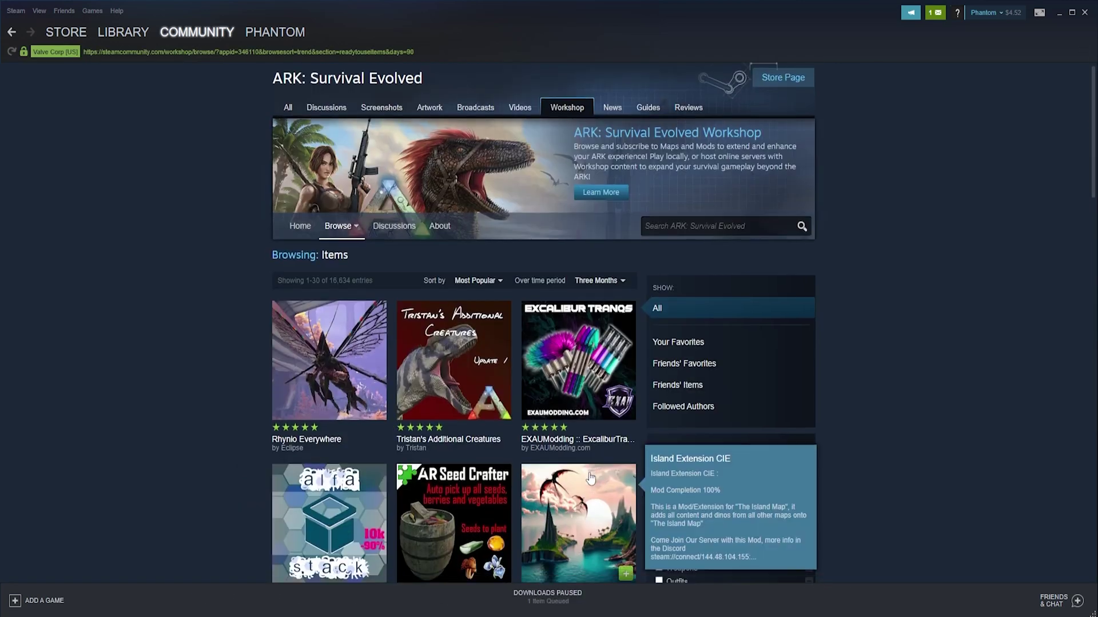
pyautogui.scroll(-2, 591, 478)
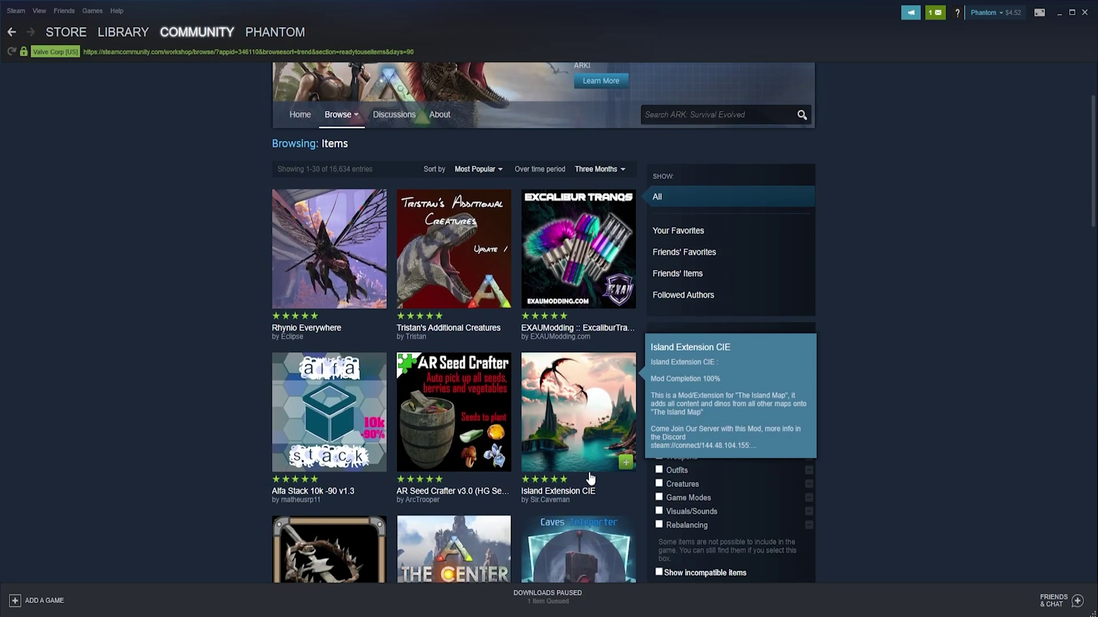
pyautogui.click(324, 247)
pyautogui.scroll(-3, 495, 352)
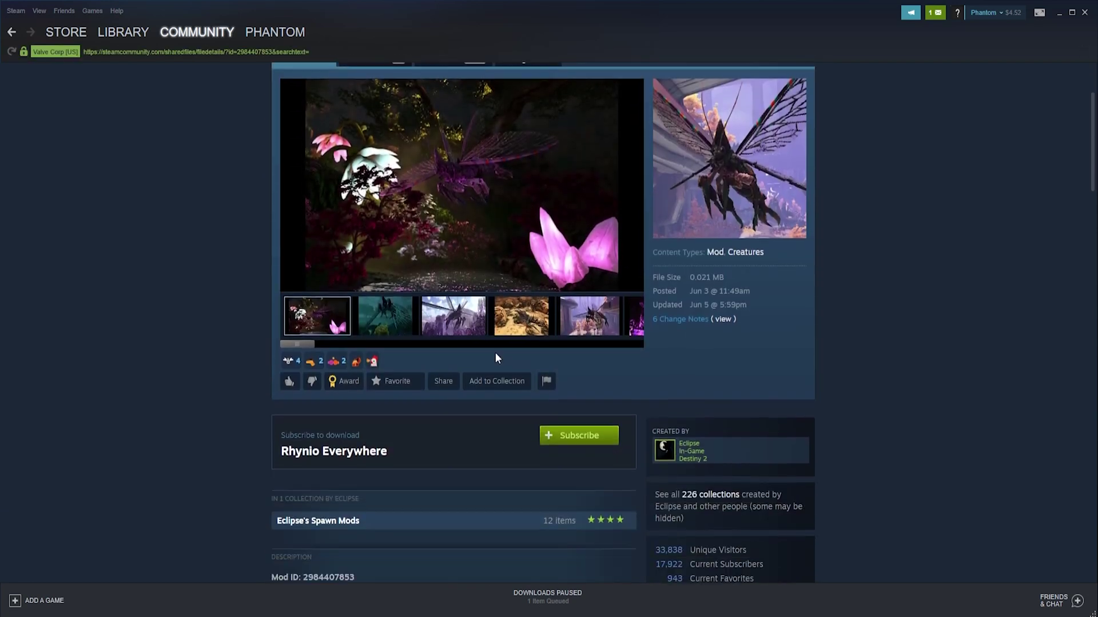
pyautogui.click(580, 396)
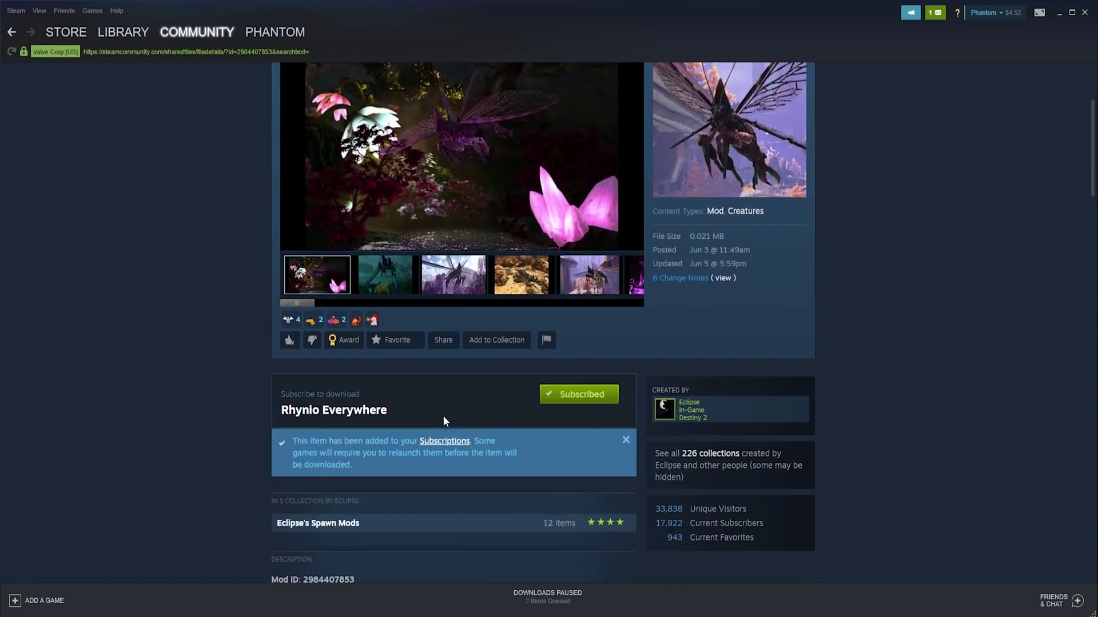
pyautogui.scroll(-4, 444, 399)
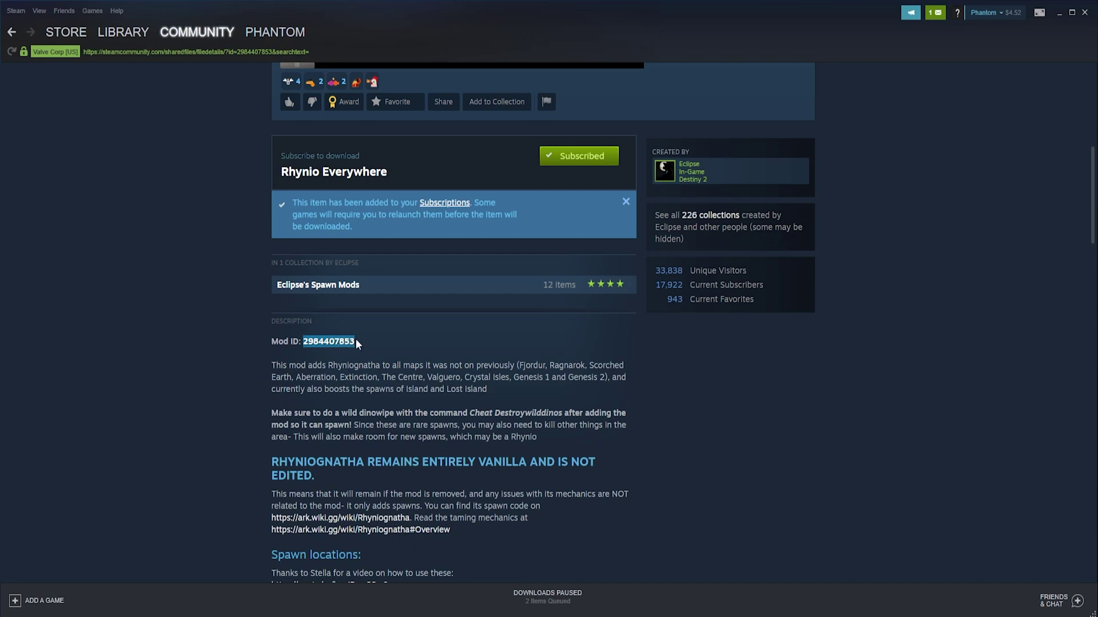
pyautogui.rightClick(340, 344)
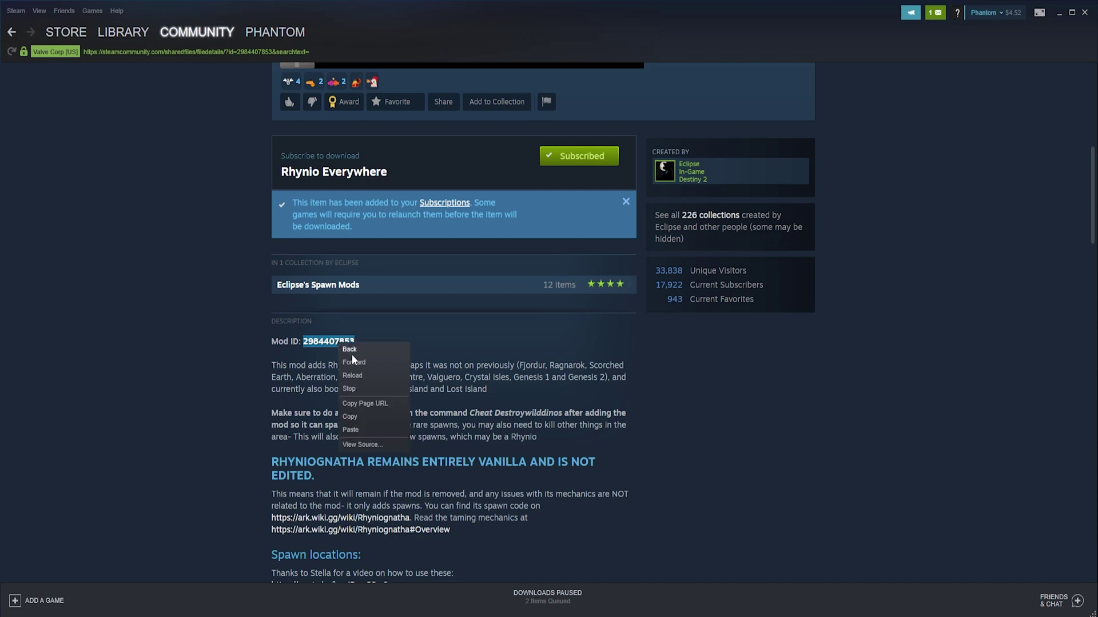
pyautogui.click(351, 417)
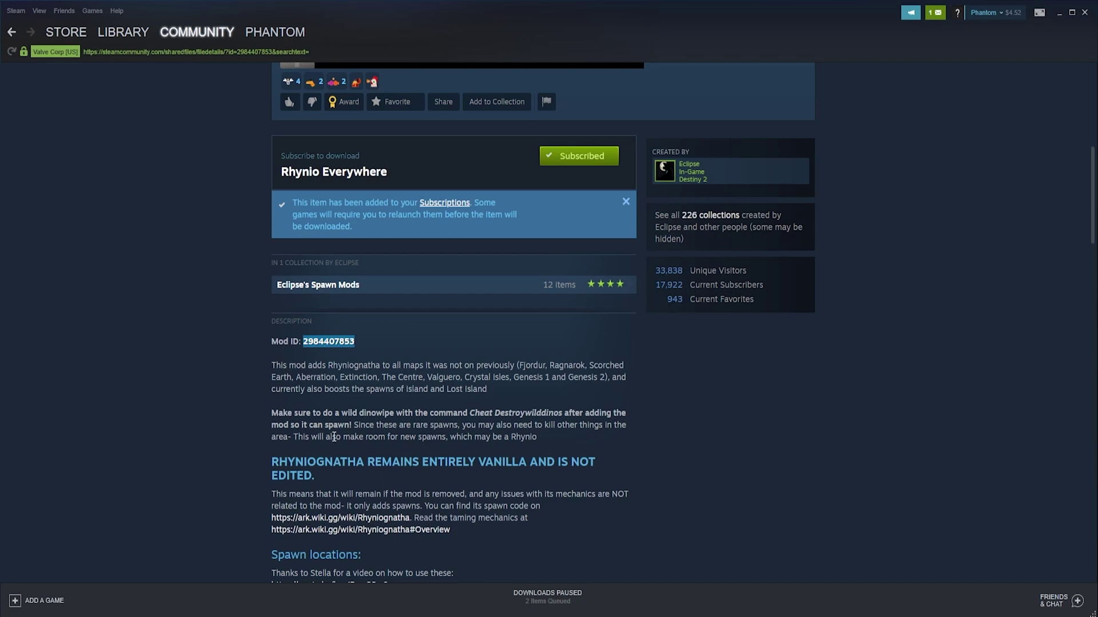
pyautogui.hotkey('alt', 'Tab')
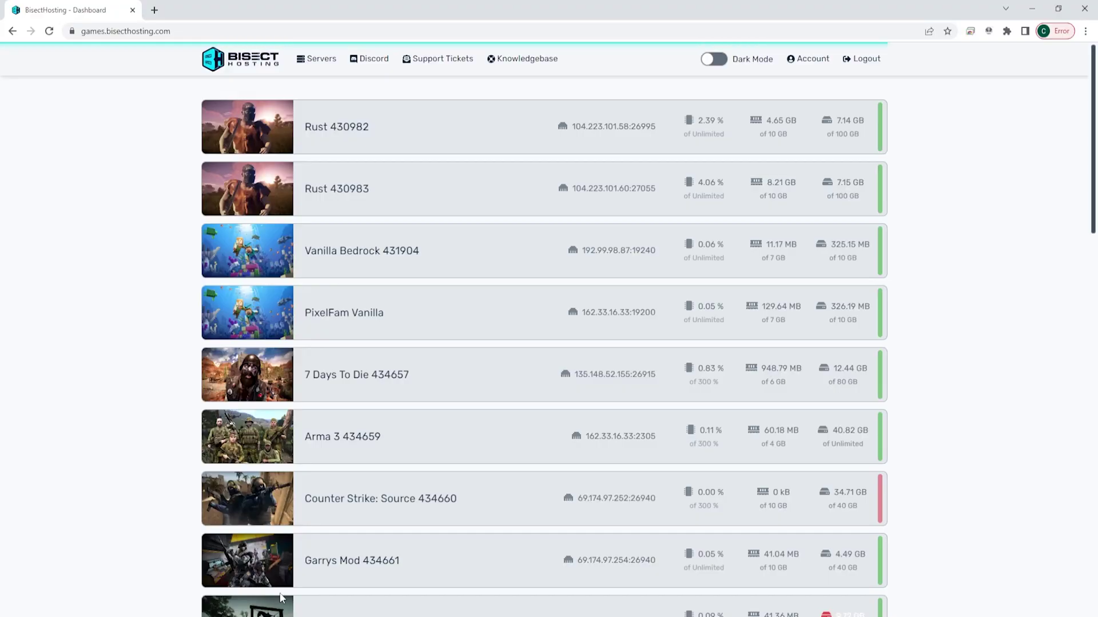
# Stop the running Ark server from its console page
pyautogui.scroll(-8, 355, 418)
pyautogui.scroll(-5, 354, 417)
pyautogui.click(352, 415)
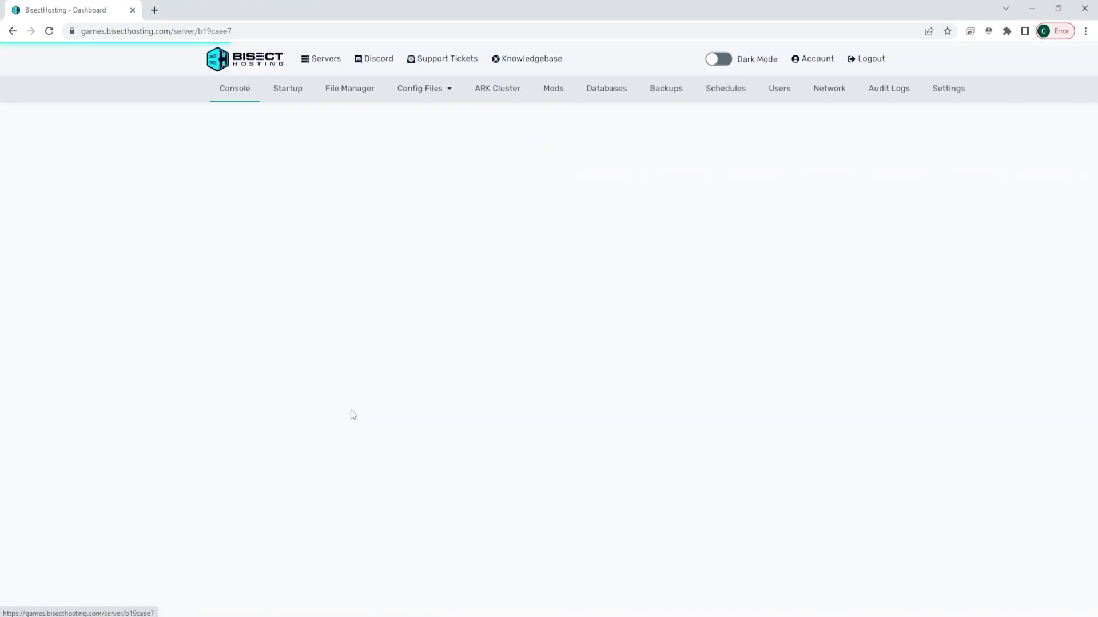
pyautogui.click(335, 452)
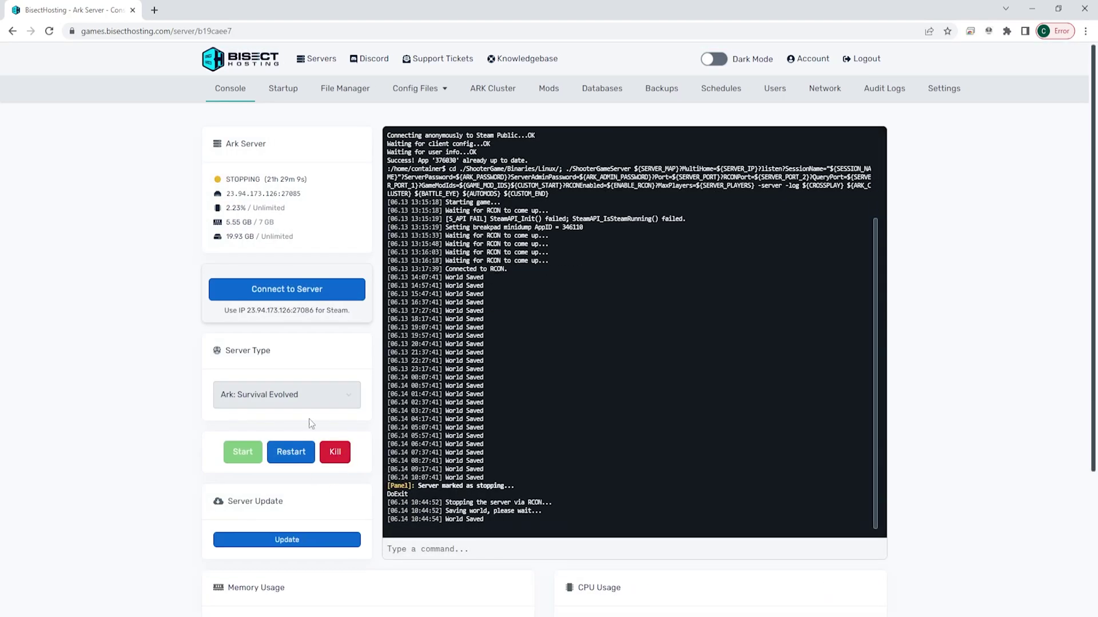
pyautogui.click(544, 98)
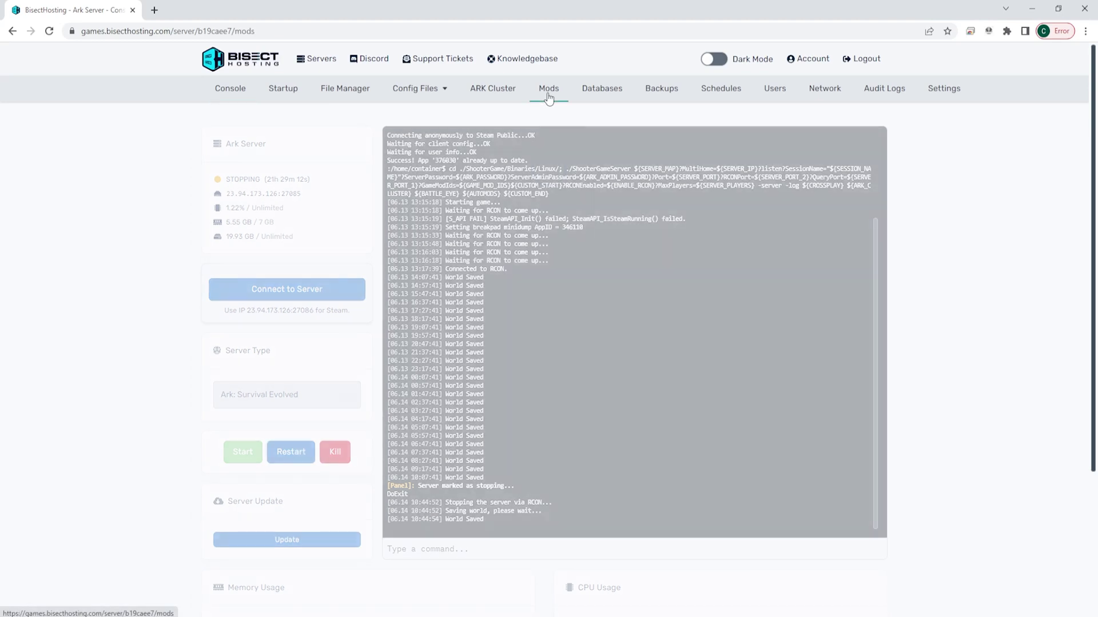
pyautogui.click(466, 190)
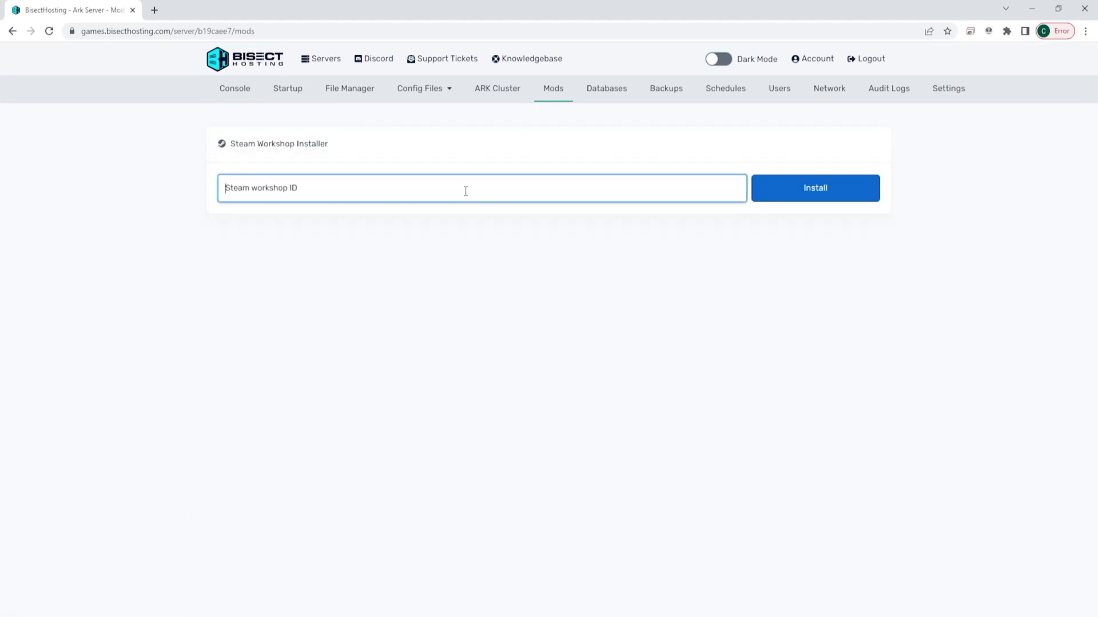
pyautogui.click(455, 235)
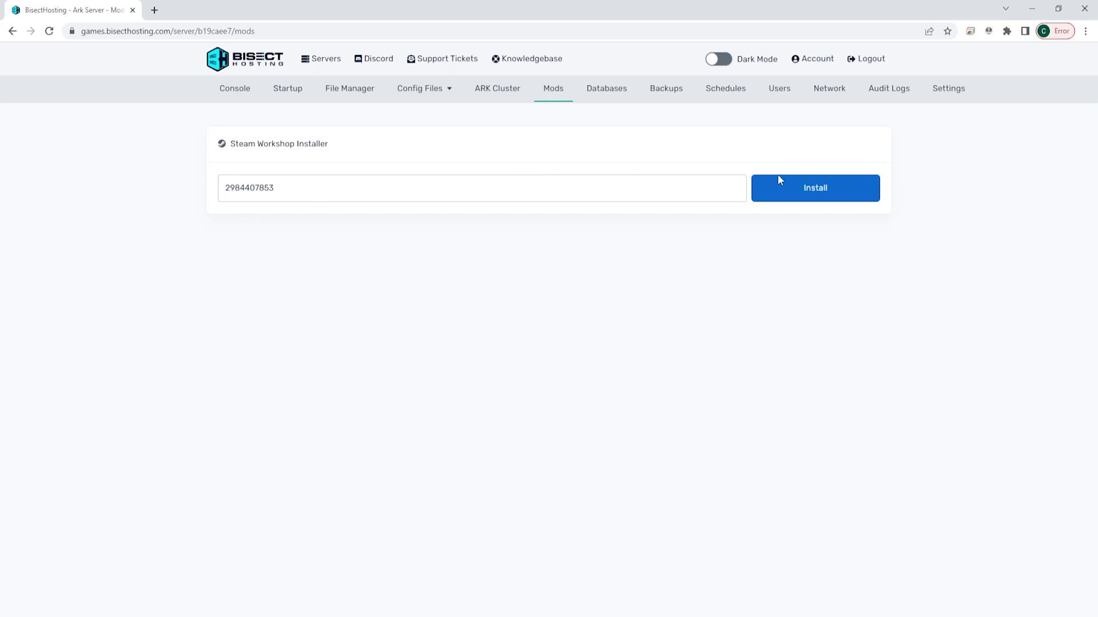
pyautogui.click(832, 192)
# Return to the Ark server's Console and start it back up
pyautogui.click(231, 90)
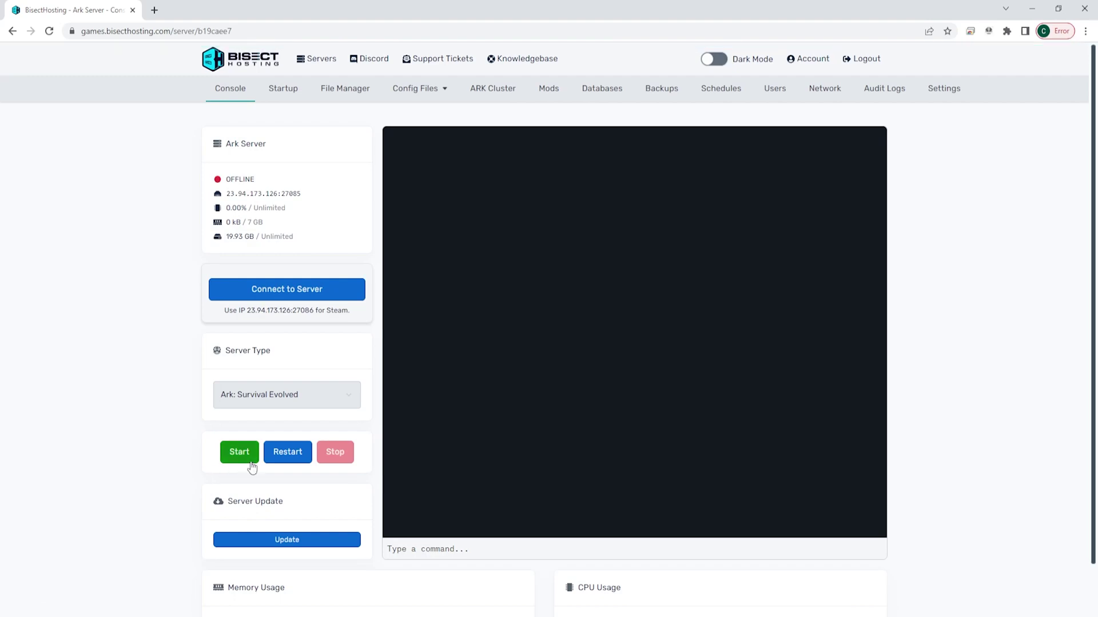
pyautogui.click(250, 460)
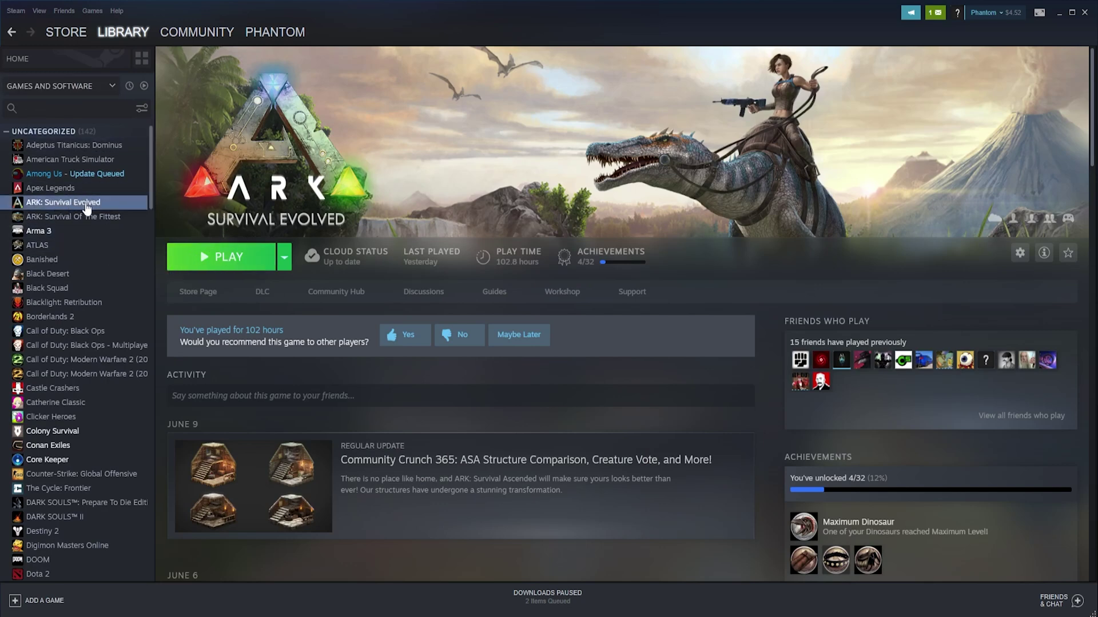
pyautogui.click(562, 292)
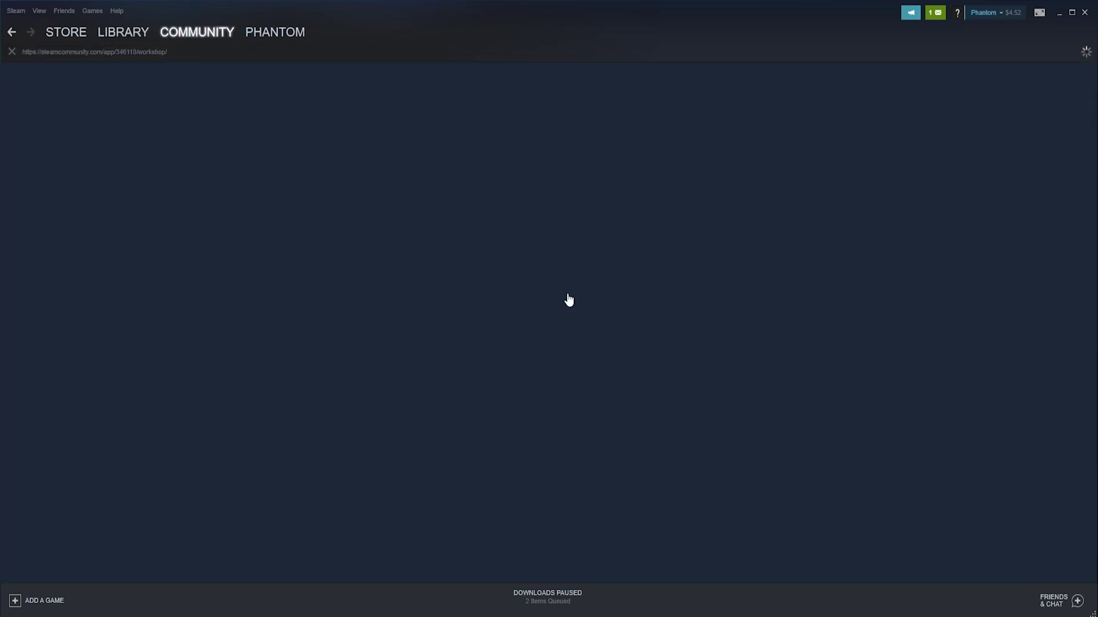
pyautogui.scroll(-8, 567, 299)
pyautogui.scroll(-3, 566, 298)
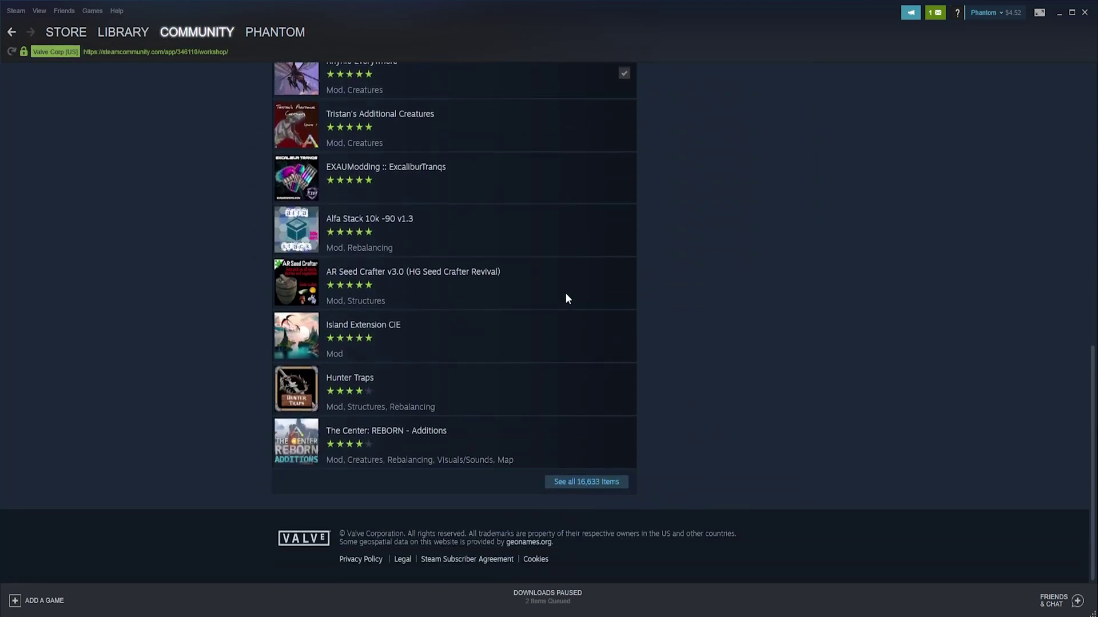
pyautogui.click(592, 487)
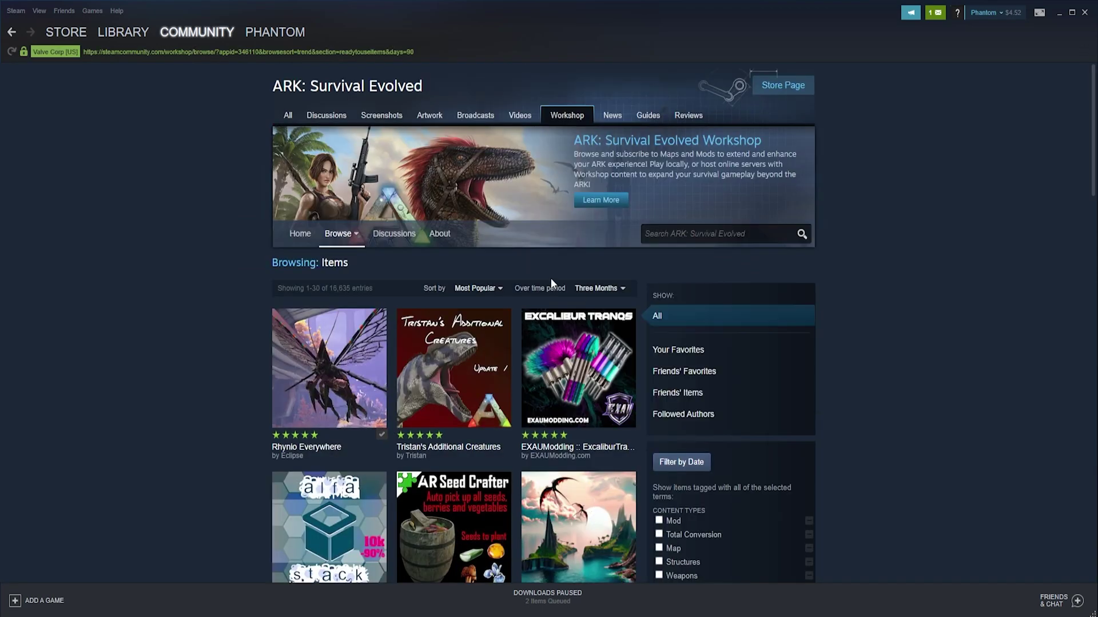
pyautogui.click(328, 364)
pyautogui.scroll(-4, 368, 369)
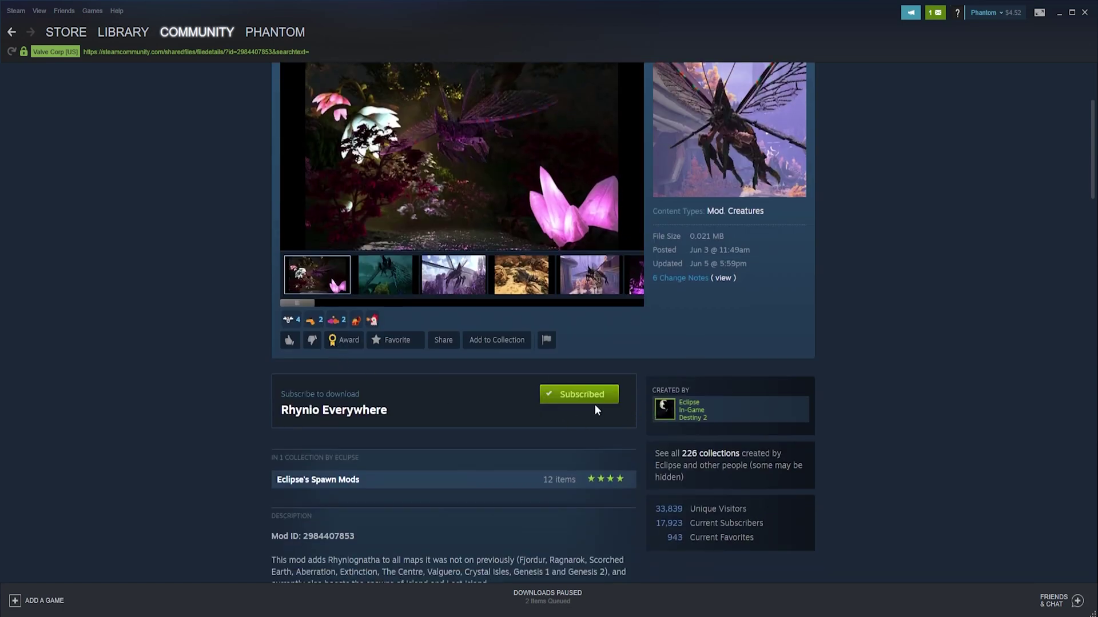
pyautogui.scroll(-3, 475, 410)
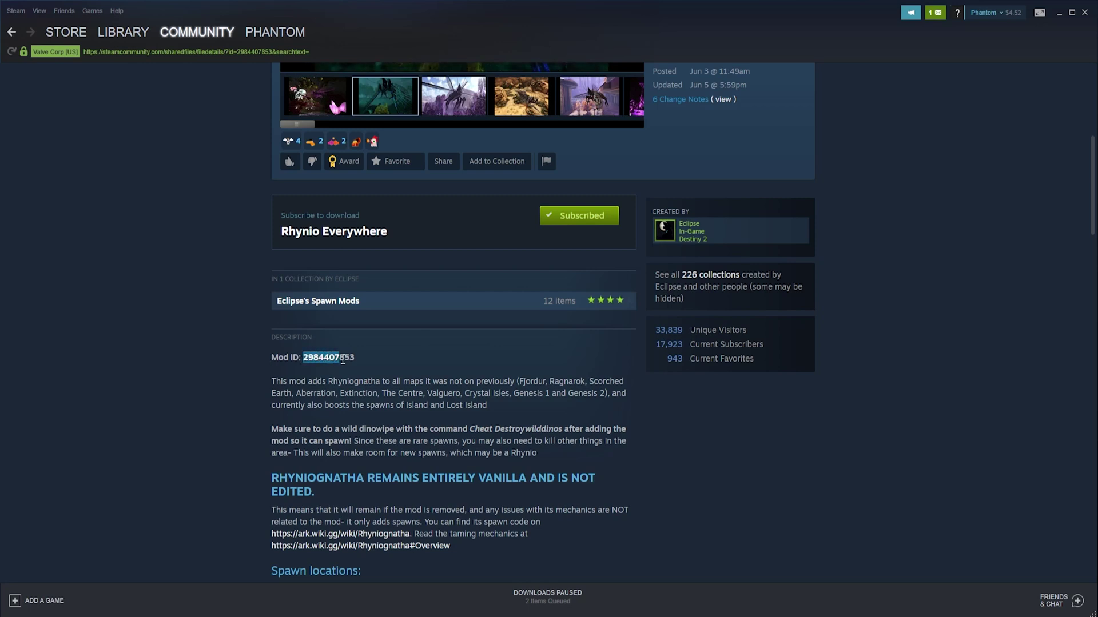
pyautogui.rightClick(330, 358)
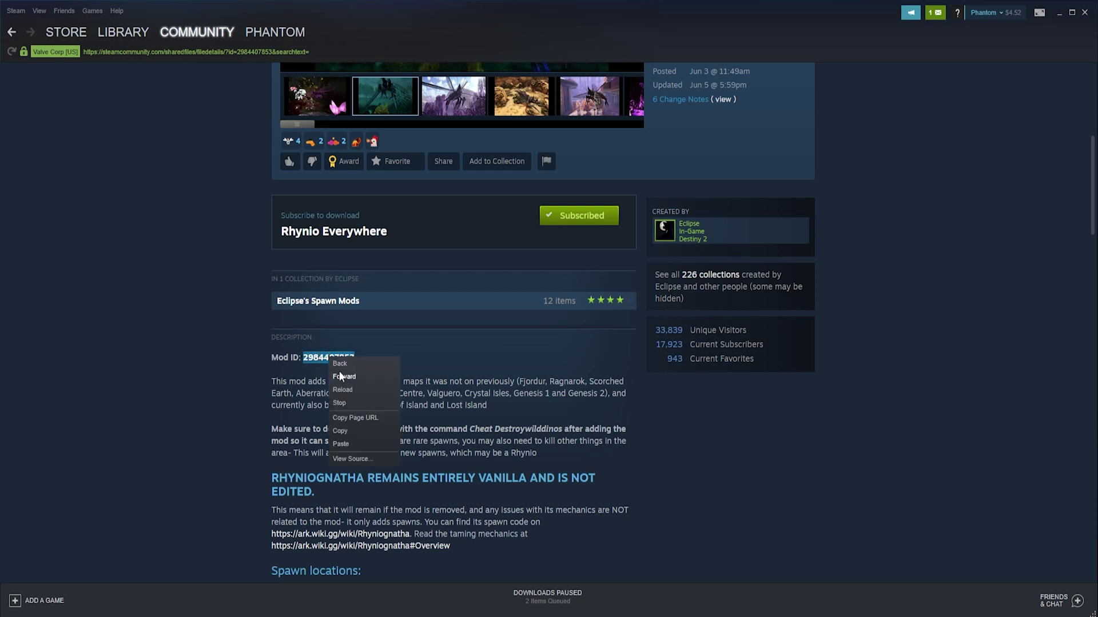
pyautogui.click(342, 431)
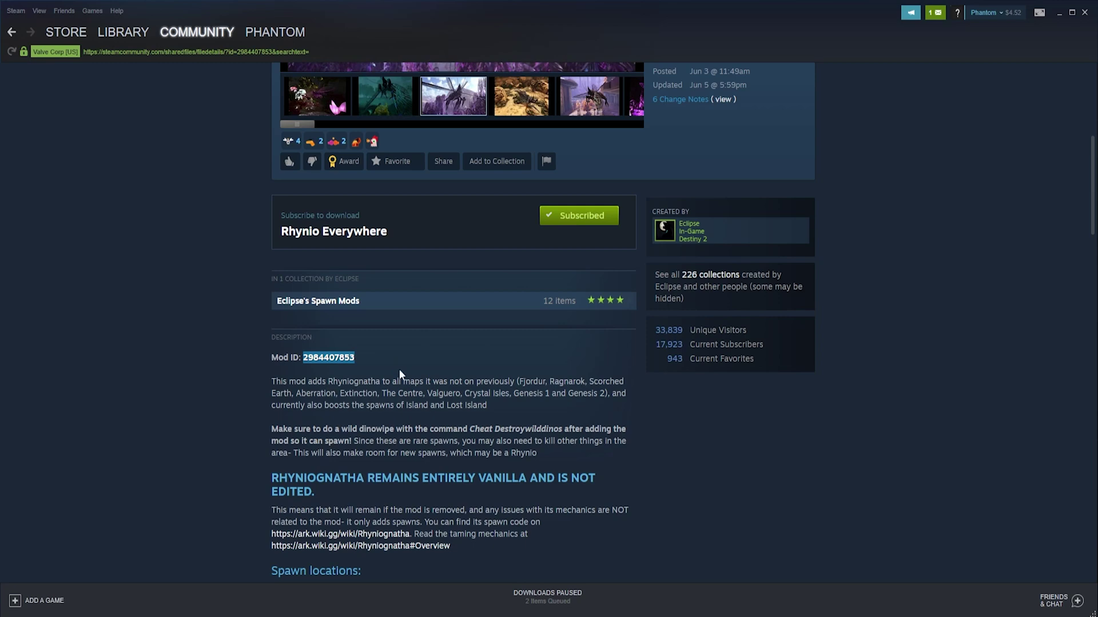
pyautogui.click(123, 32)
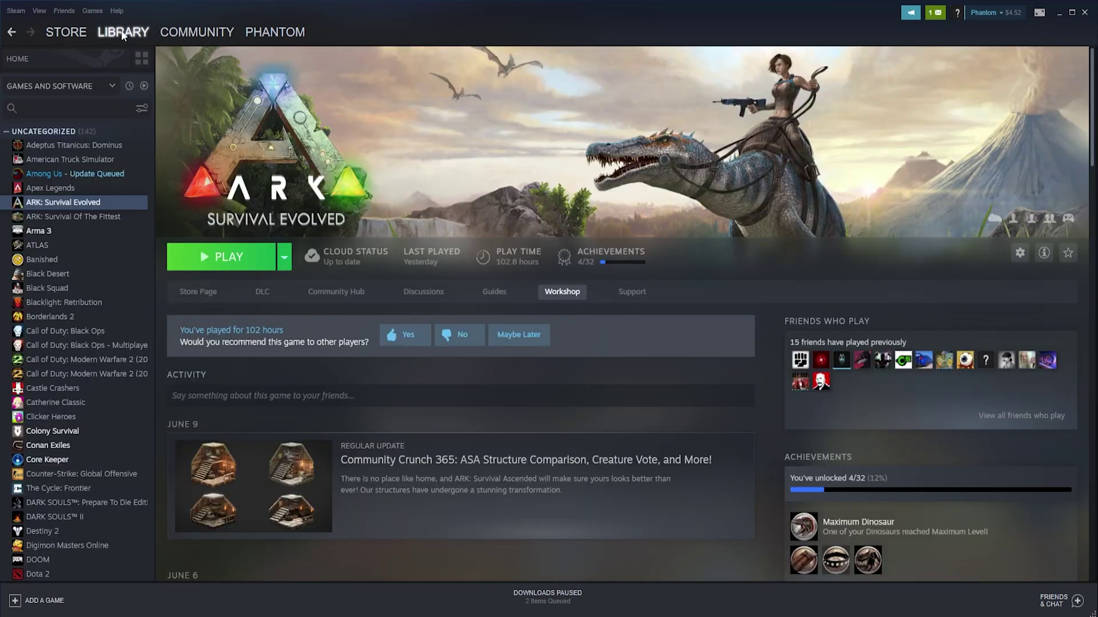
# Browse ARK's local files to steamapps\workshop\content\346110 and minimize that folder window
pyautogui.rightClick(88, 204)
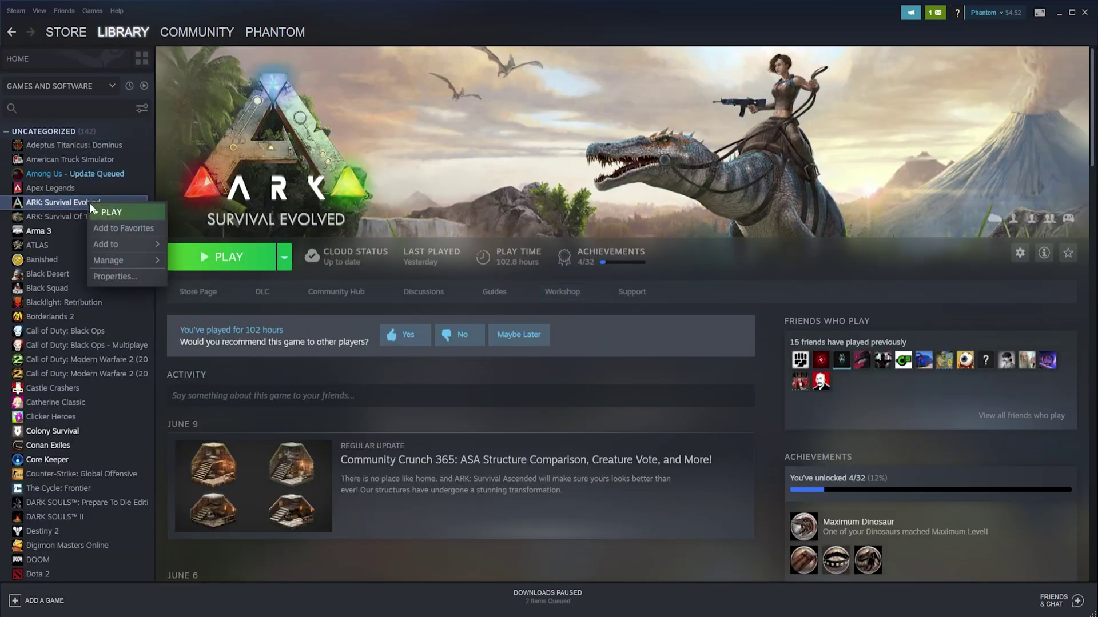
pyautogui.moveTo(136, 261)
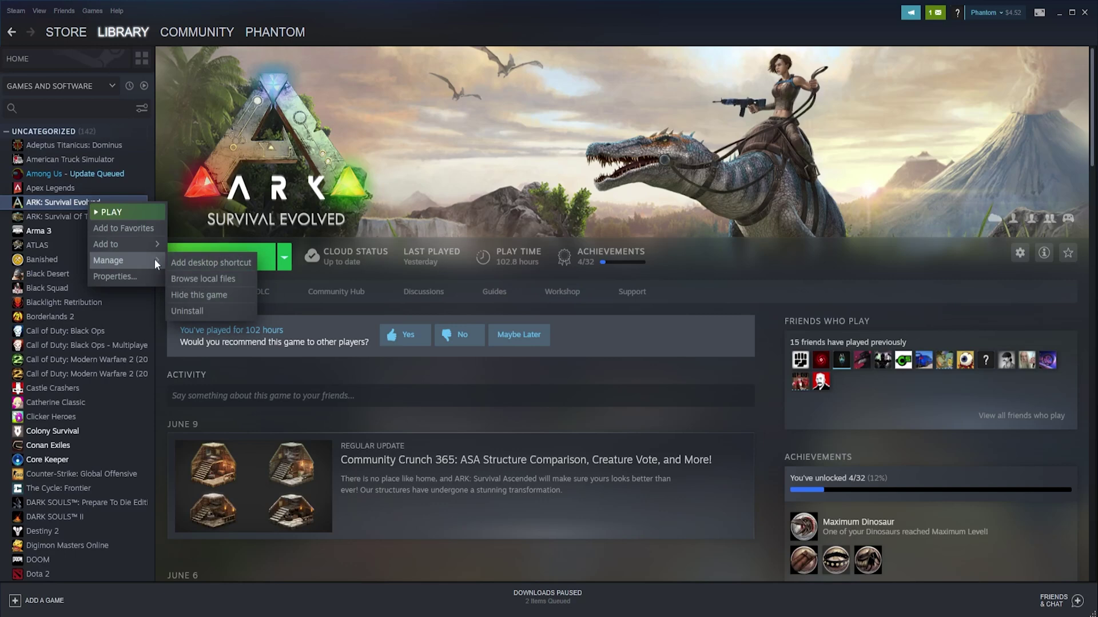
pyautogui.click(218, 279)
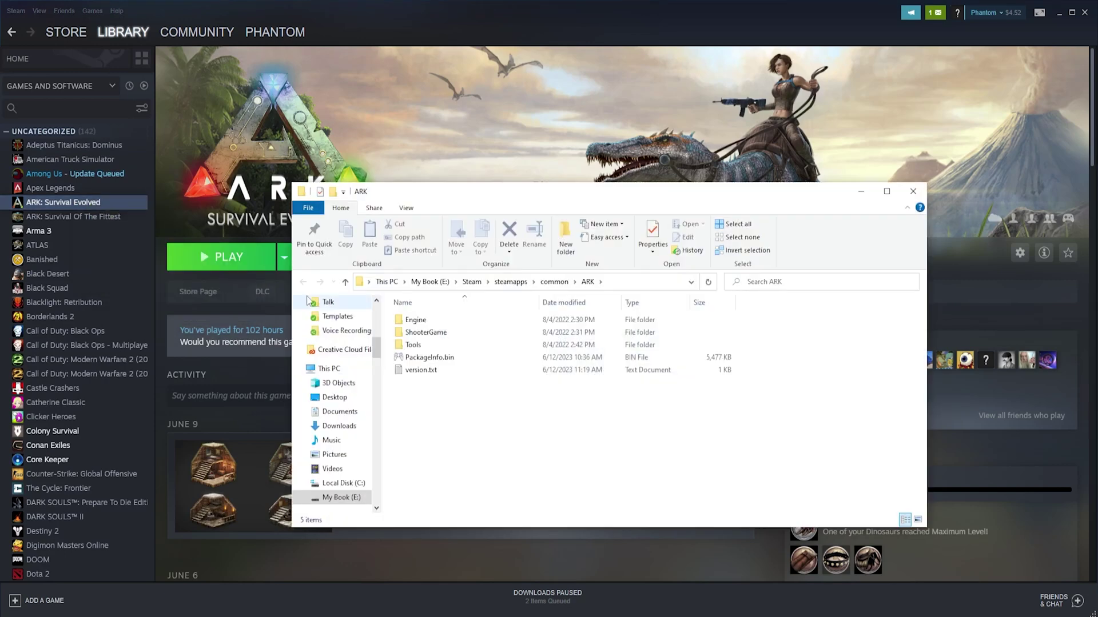
pyautogui.click(511, 282)
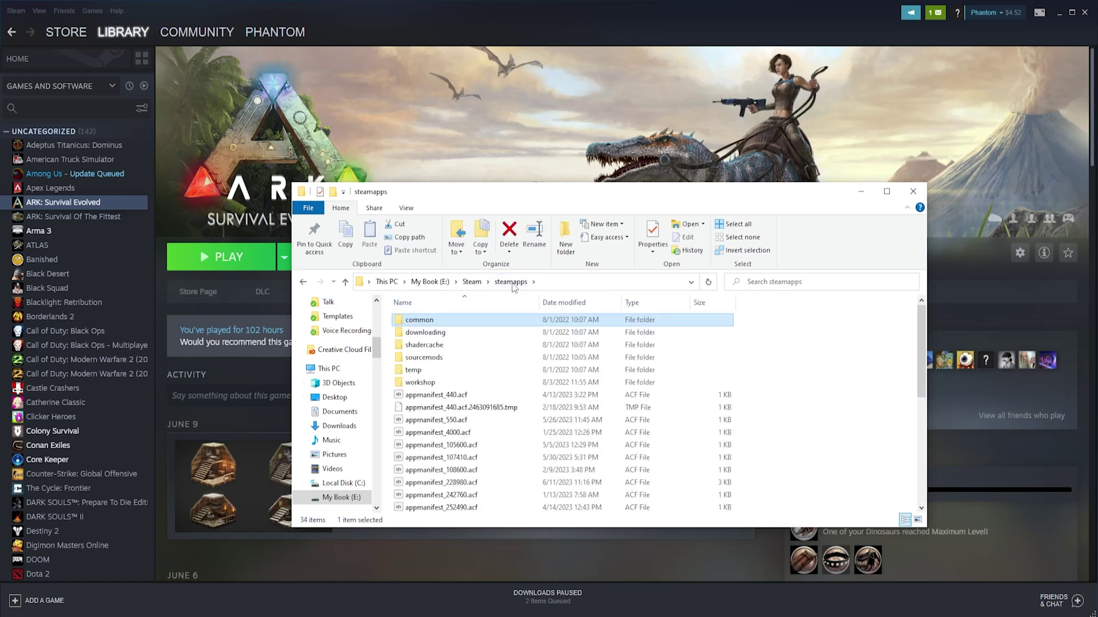
pyautogui.doubleClick(435, 383)
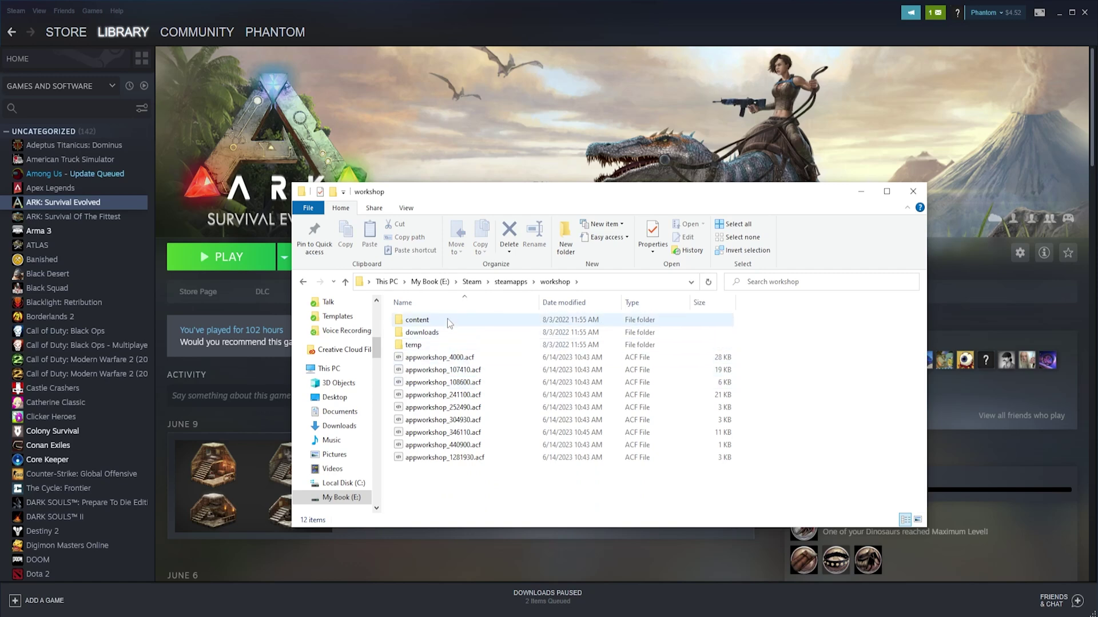
pyautogui.click(449, 322)
pyautogui.doubleClick(449, 322)
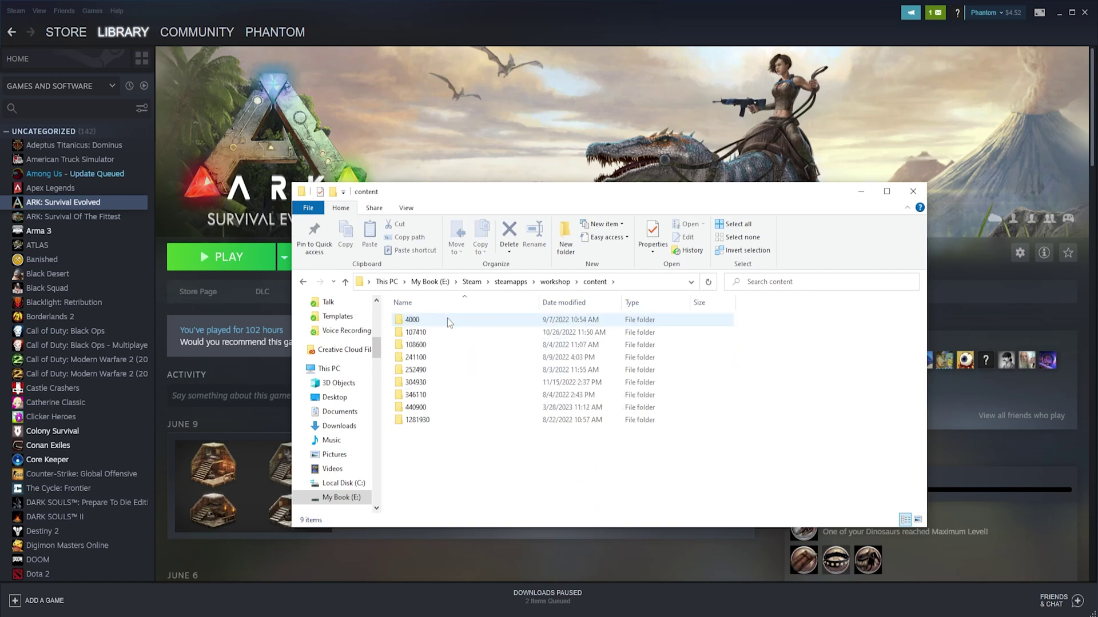
pyautogui.doubleClick(416, 395)
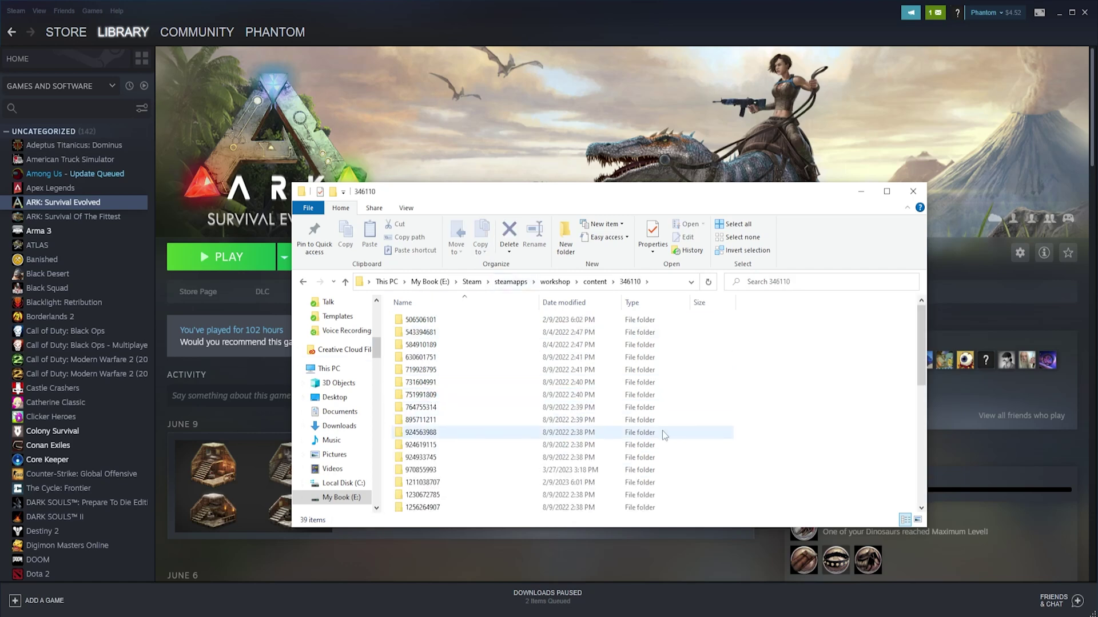
pyautogui.click(868, 193)
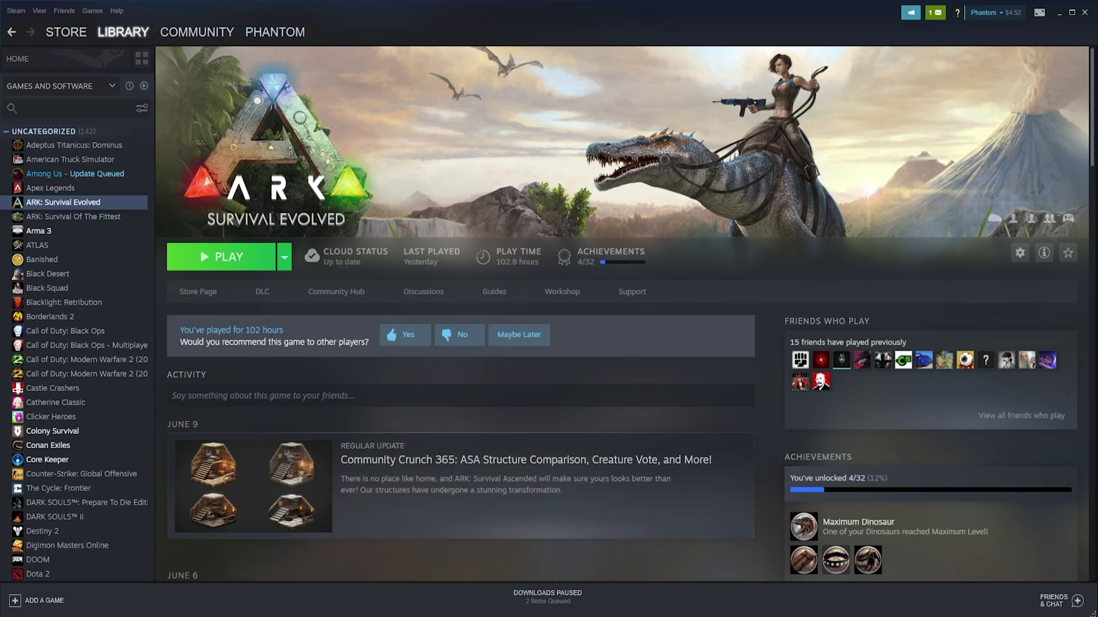
# Stop the Ark Server from its console on the BisectHosting dashboard
pyautogui.click(262, 578)
pyautogui.scroll(-5, 456, 406)
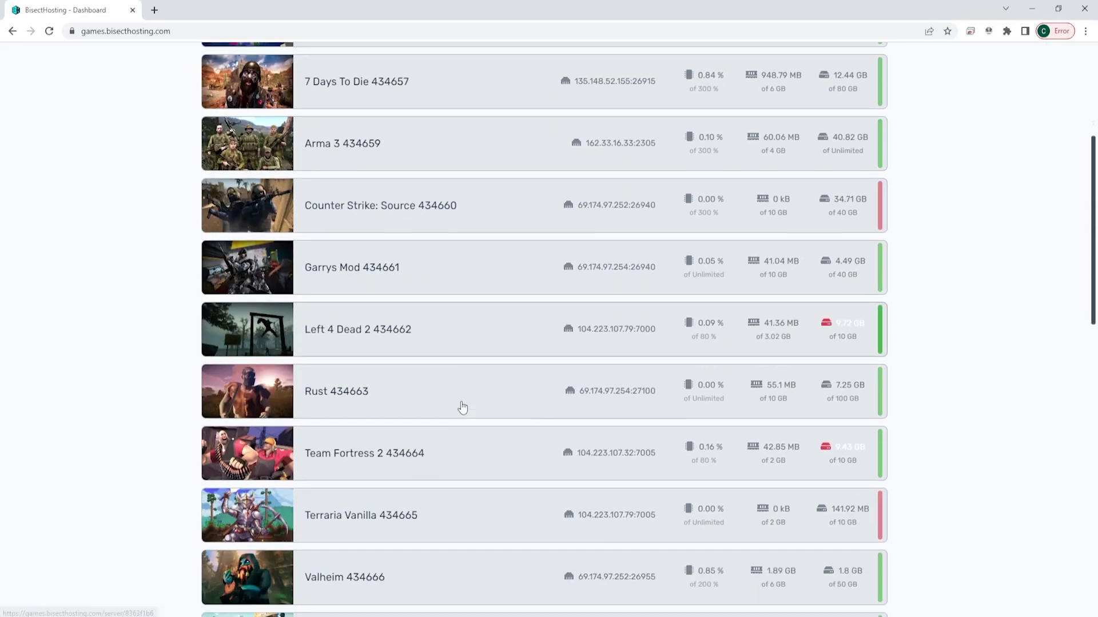
pyautogui.scroll(-10, 463, 407)
pyautogui.click(379, 239)
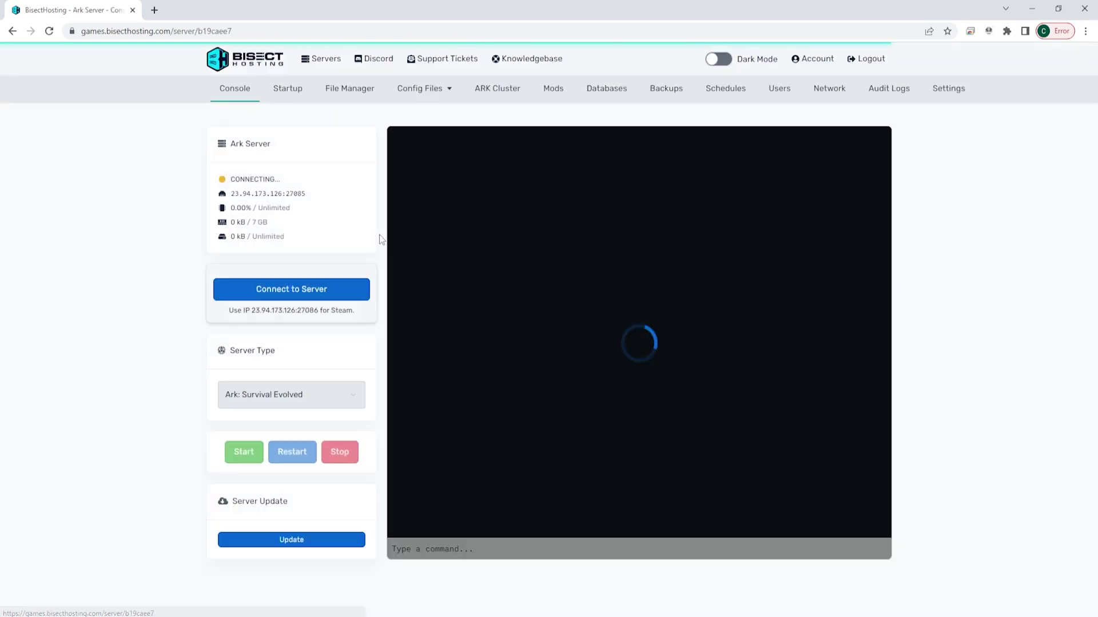
pyautogui.click(337, 454)
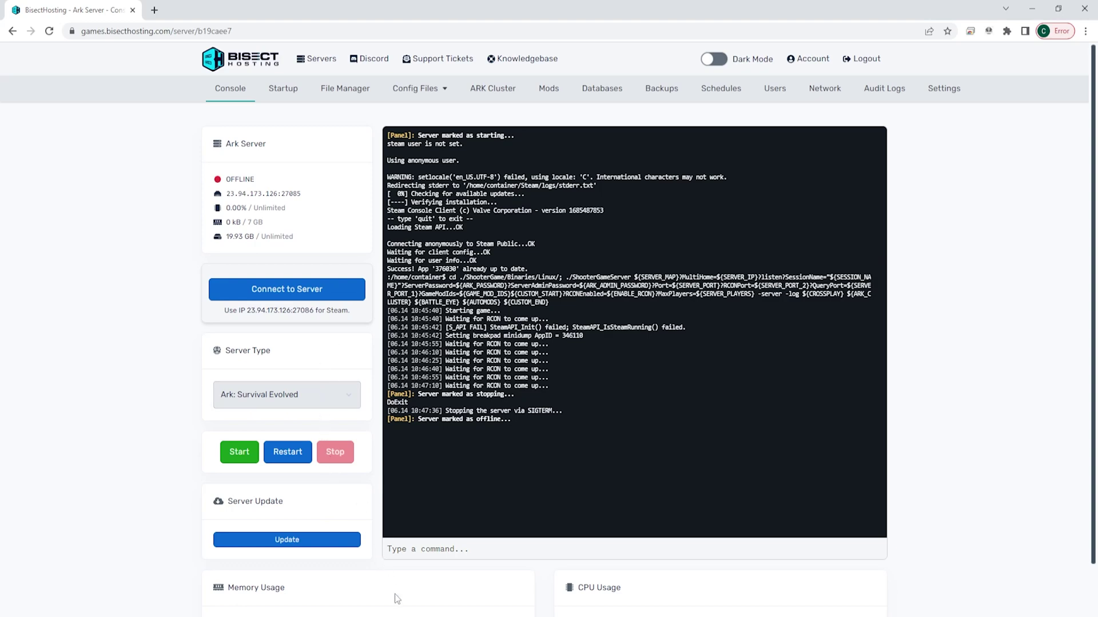
pyautogui.hotkey('alt', 'Tab')
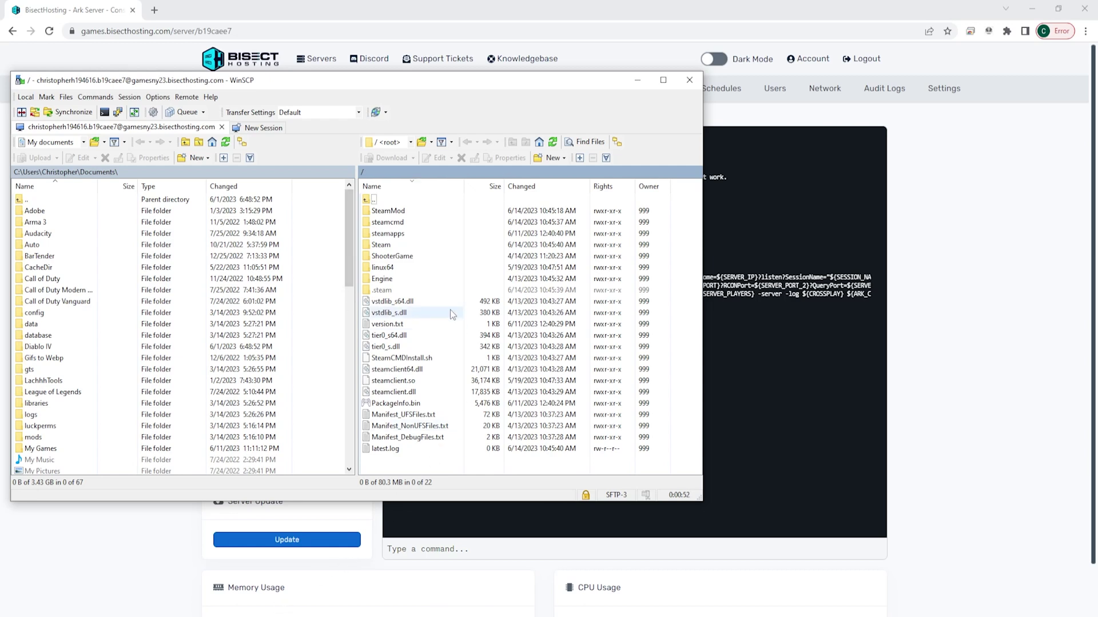
pyautogui.doubleClick(416, 256)
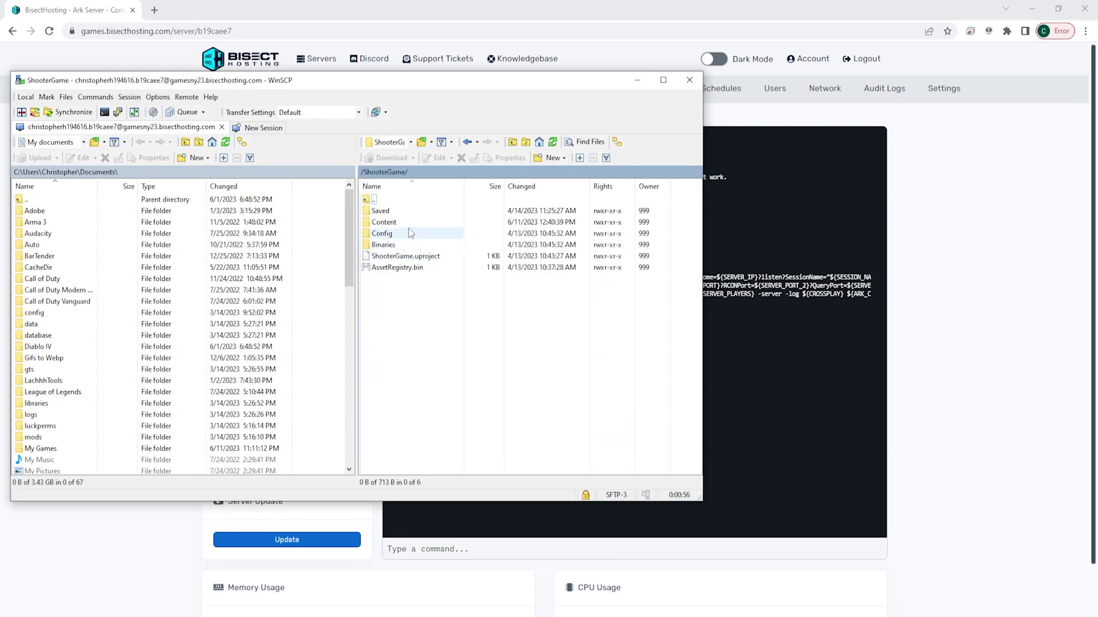
pyautogui.doubleClick(389, 223)
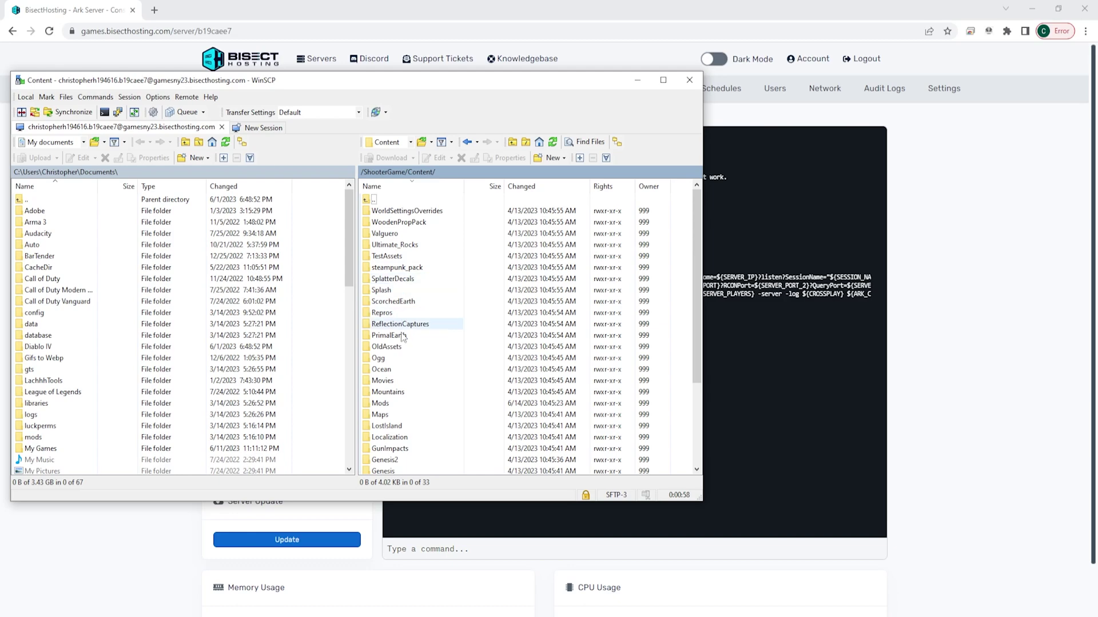
pyautogui.doubleClick(393, 404)
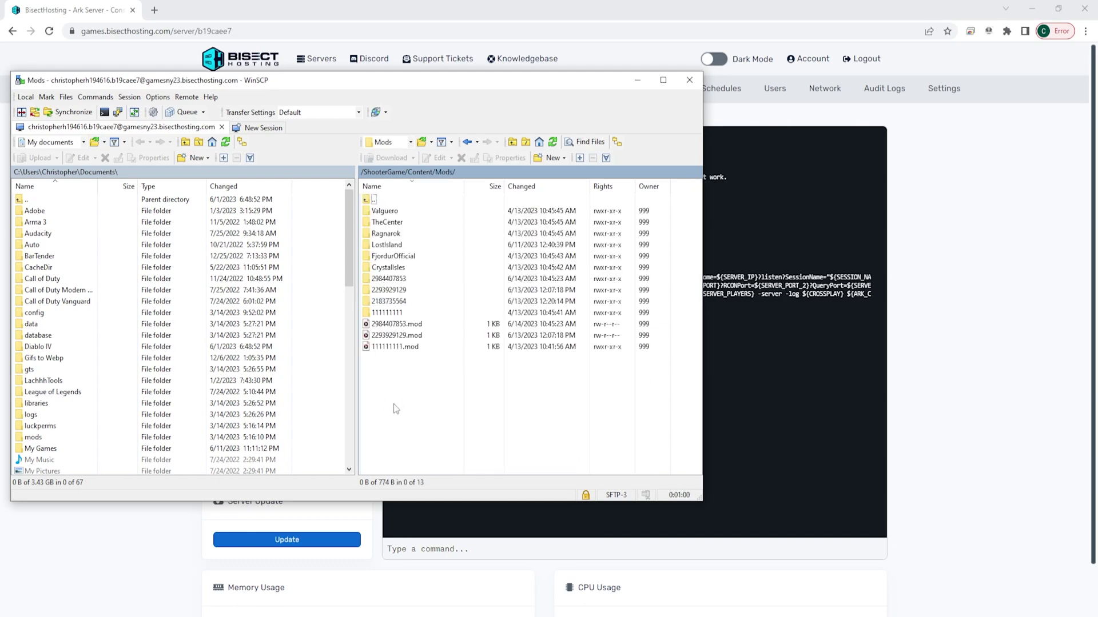
pyautogui.hotkey('alt', 'Tab')
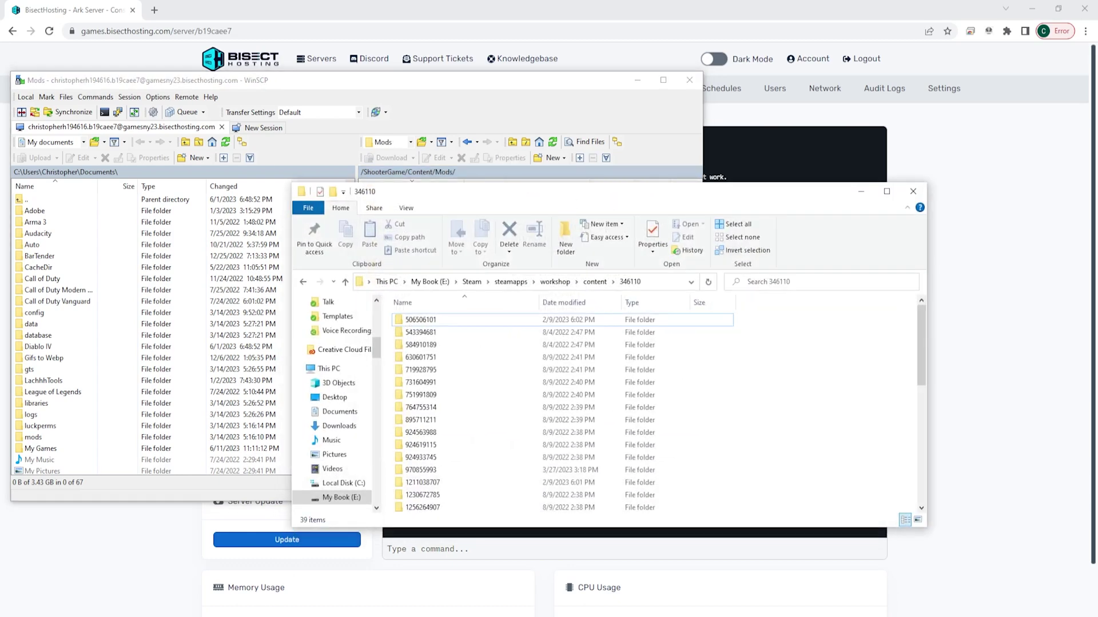
pyautogui.moveTo(654, 192); pyautogui.dragTo(865, 156)
pyautogui.scroll(-5, 746, 358)
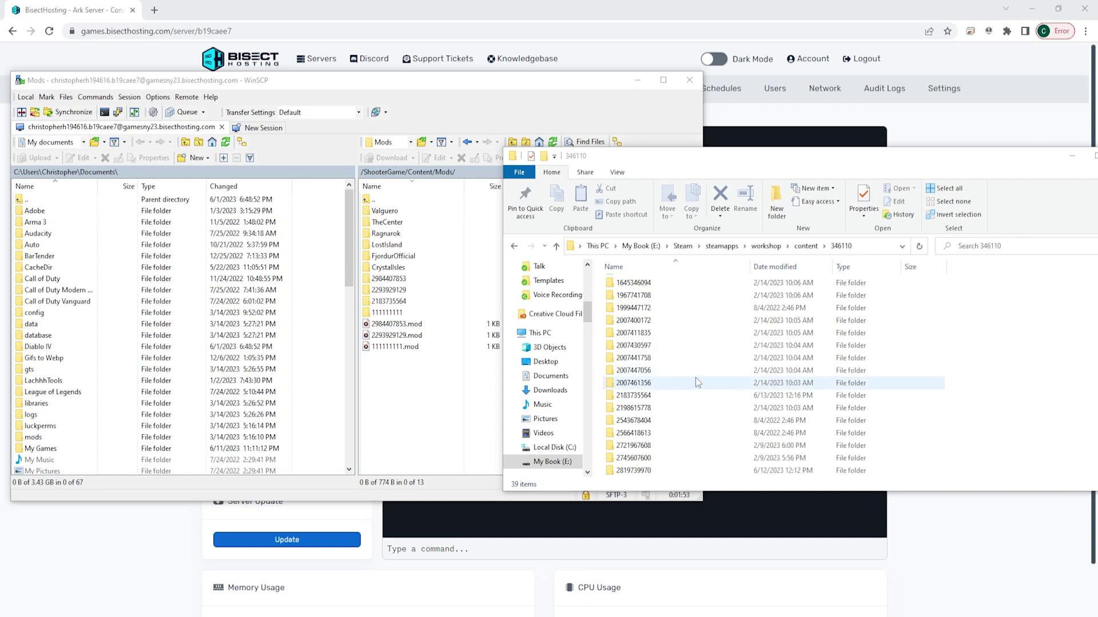
pyautogui.moveTo(634, 471); pyautogui.dragTo(466, 448)
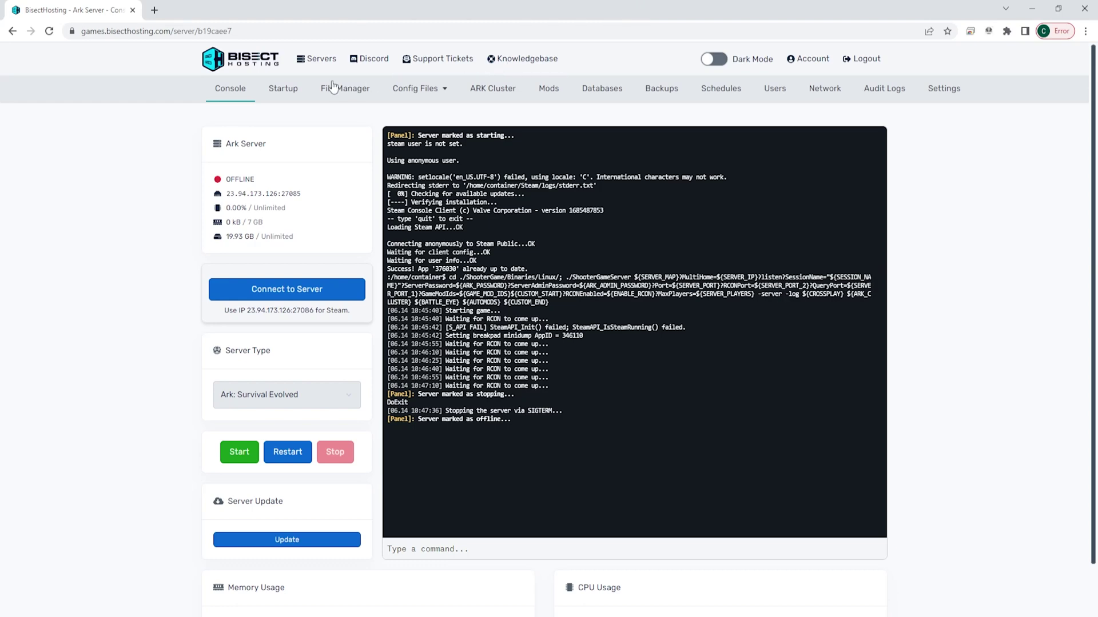
pyautogui.click(284, 88)
pyautogui.scroll(-6, 308, 301)
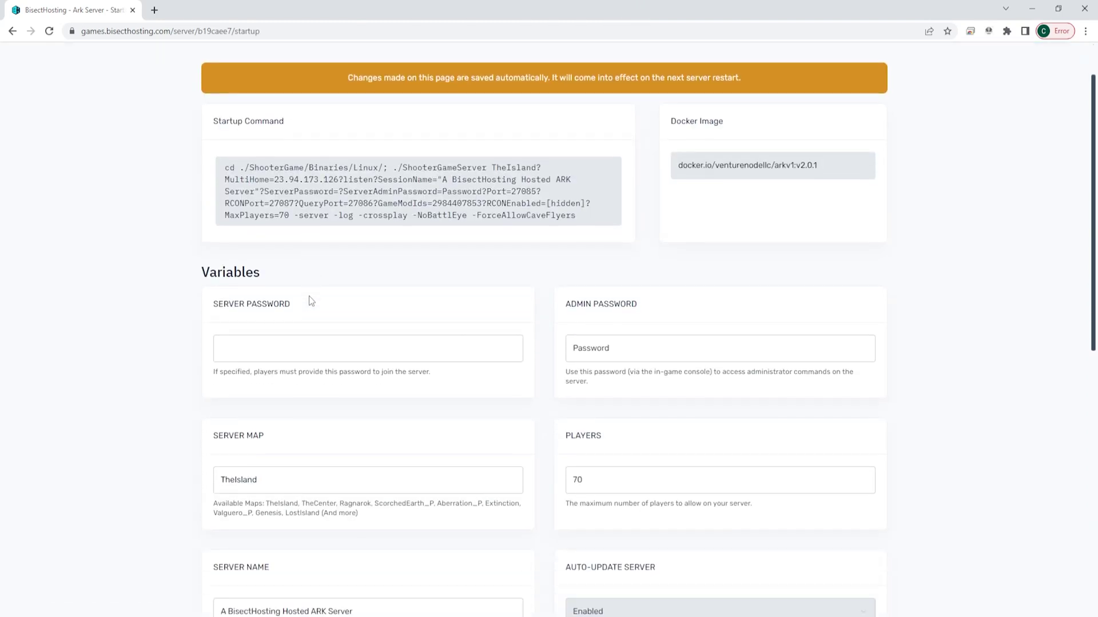
pyautogui.scroll(-4, 311, 301)
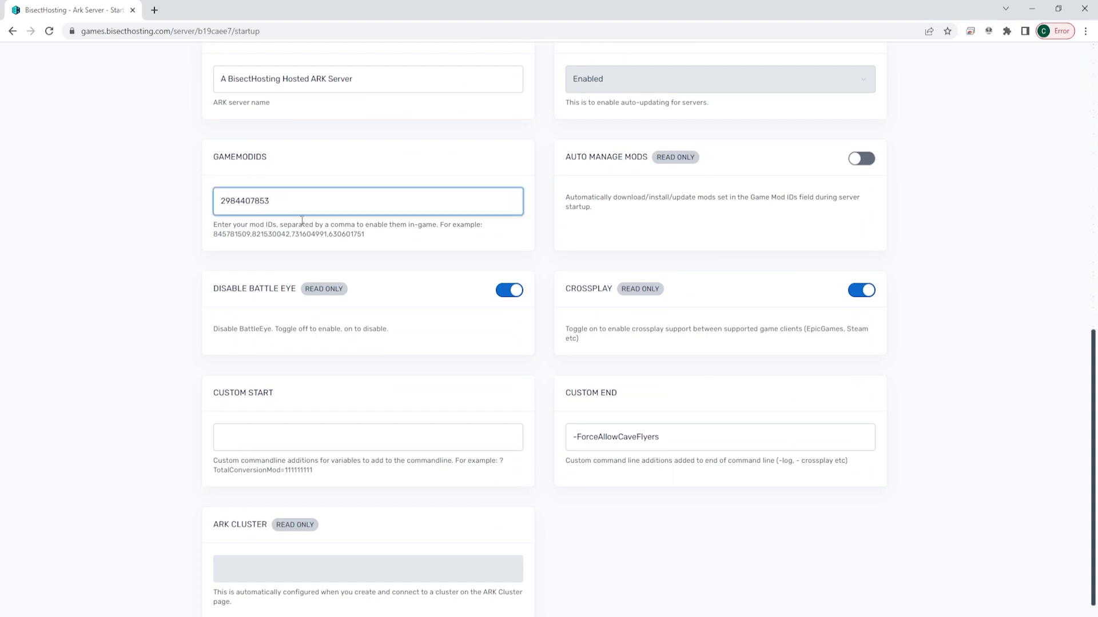
pyautogui.hotkey('ctrl', 'v')
pyautogui.scroll(10, 336, 231)
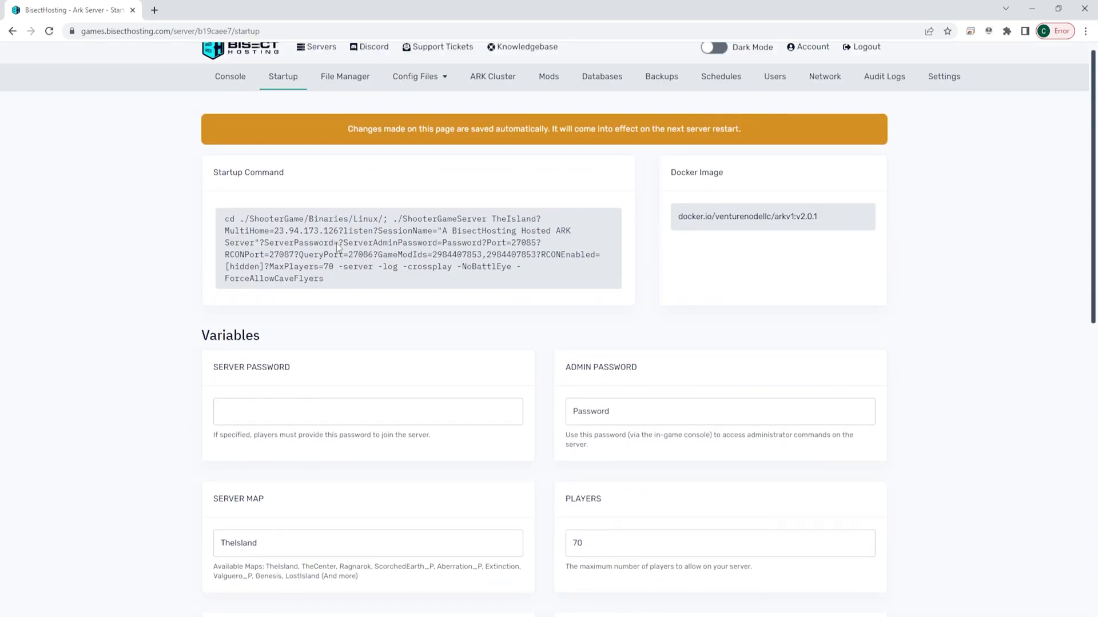
pyautogui.click(239, 101)
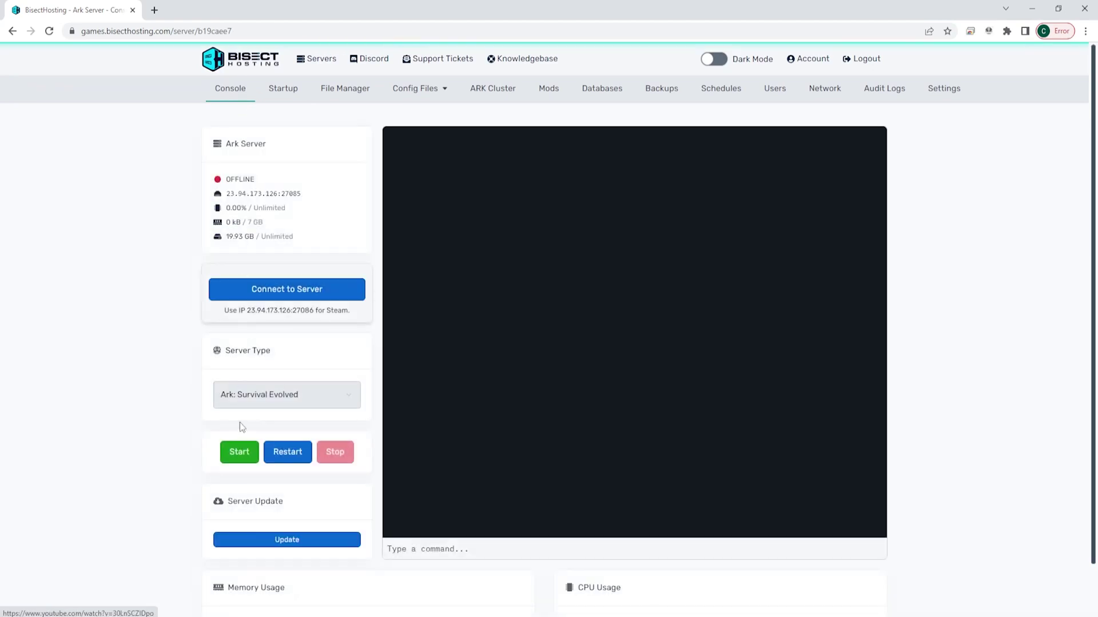
pyautogui.click(238, 452)
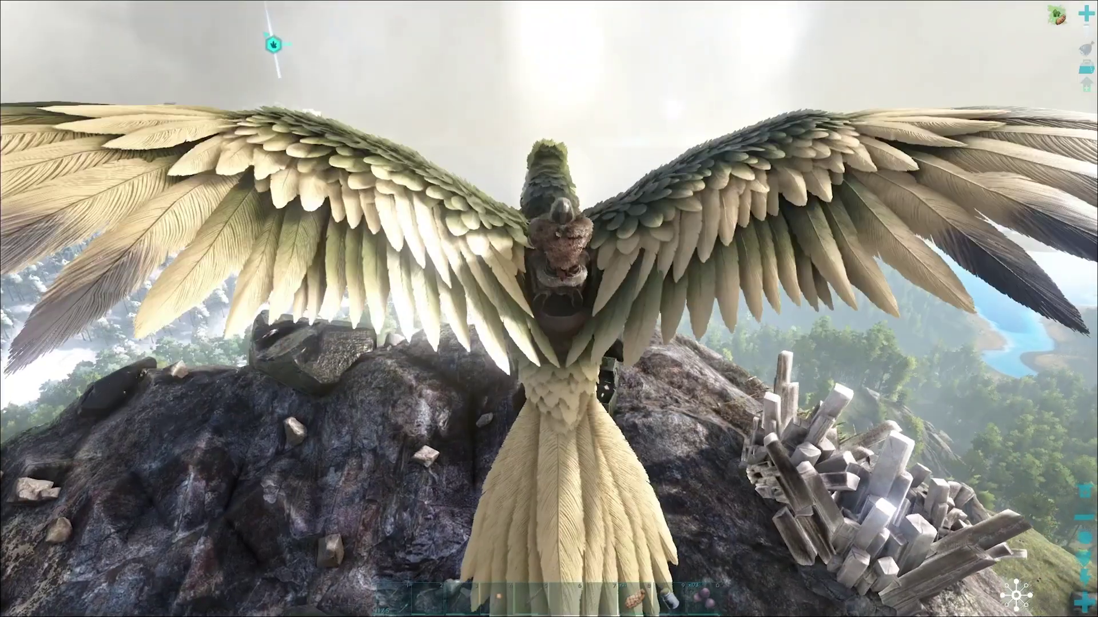
pyautogui.press('f')
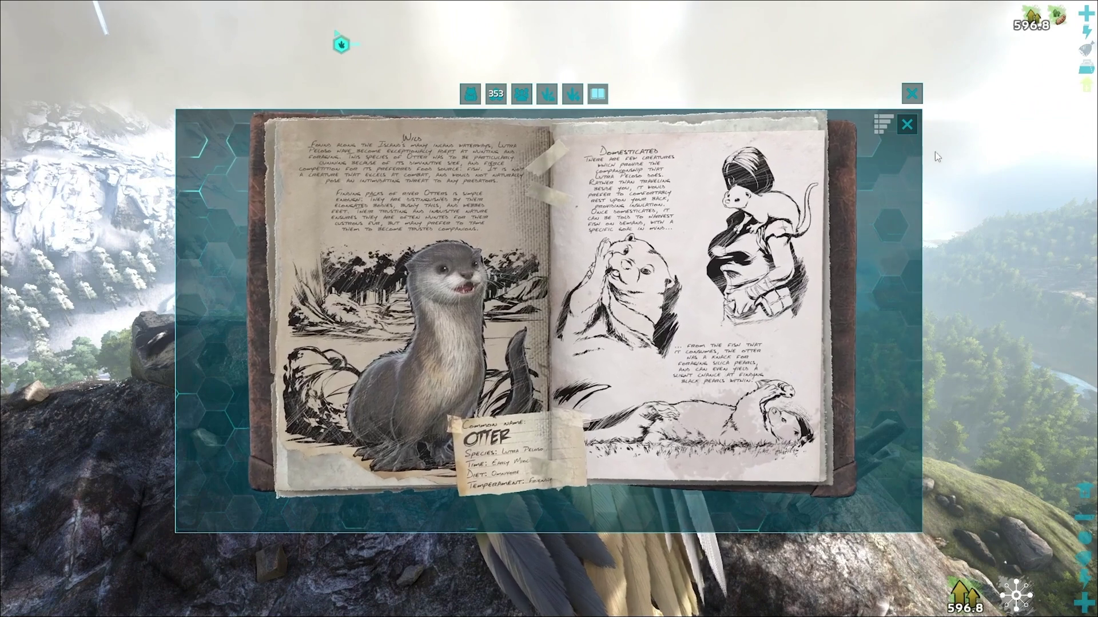
pyautogui.click(908, 124)
pyautogui.click(913, 94)
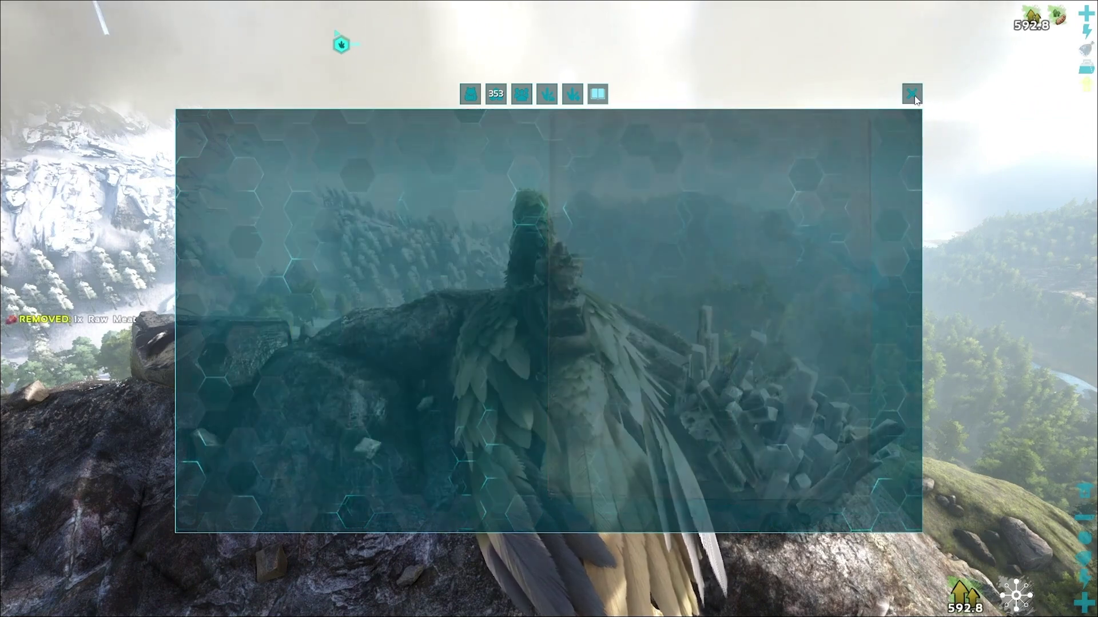